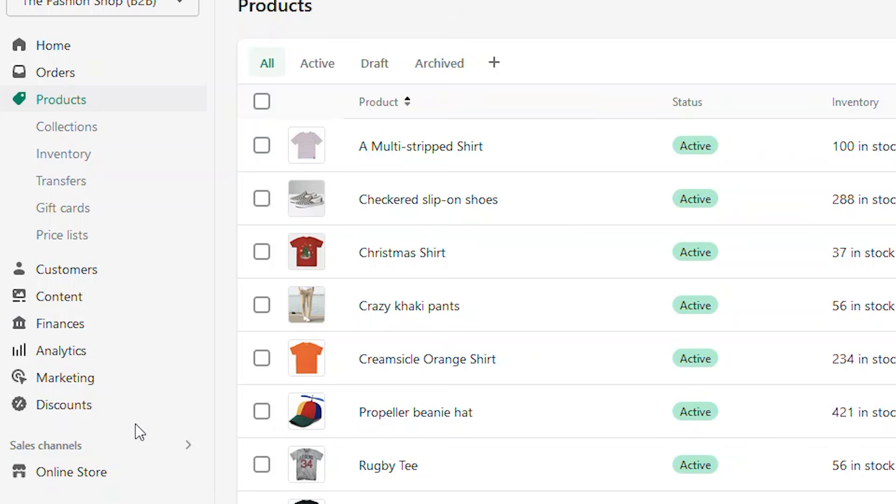
Go from Customers to the store's empty B2B Companies list
click(66, 275)
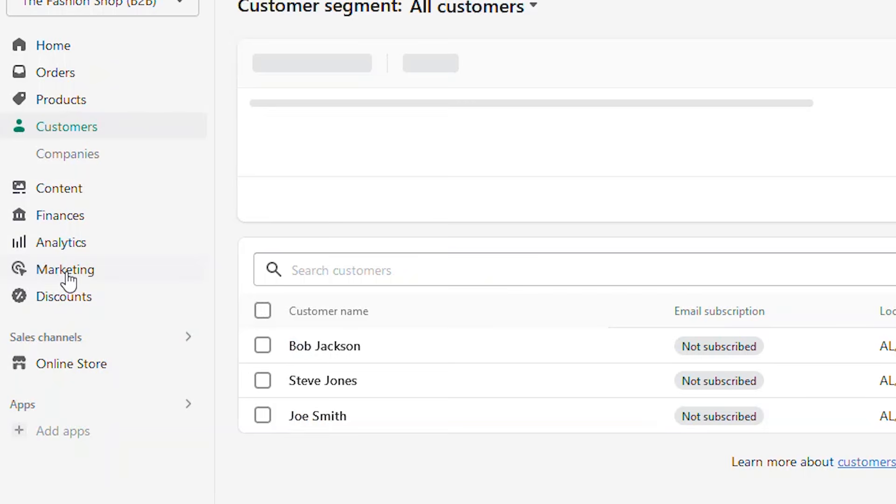
click(77, 157)
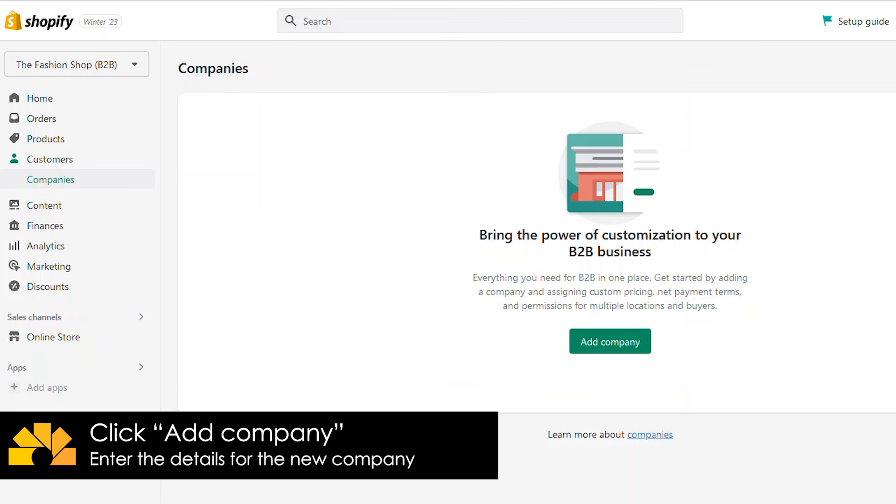
Name the new company Local Fashion Store, give it a company ID, and start choosing a main contact
text(Lo)
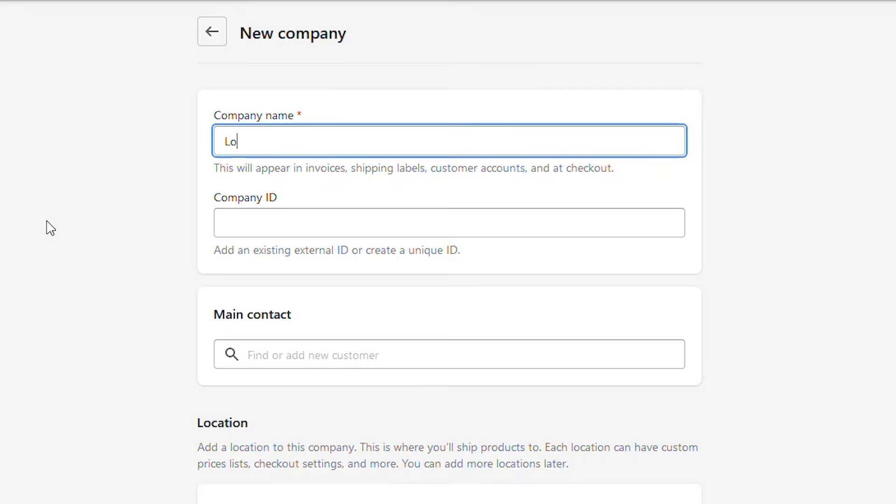
text(cal Fashion Store)
key(Tab)
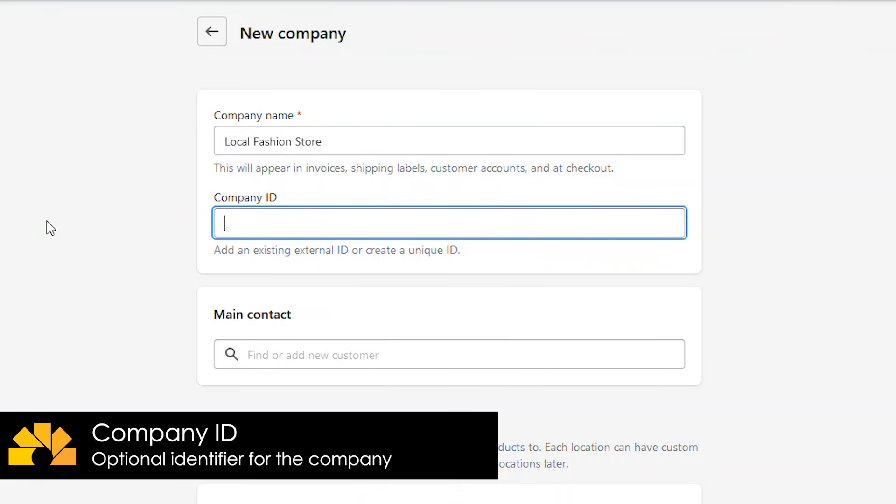
text(FS-12345)
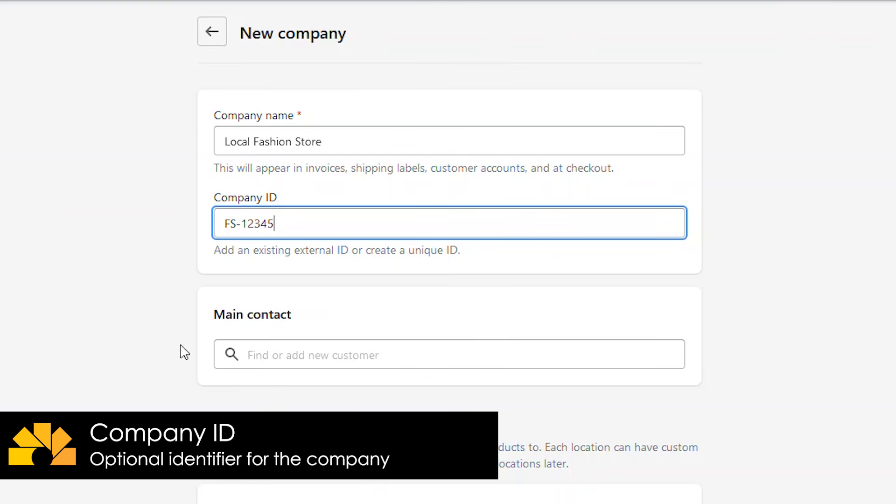
click(306, 361)
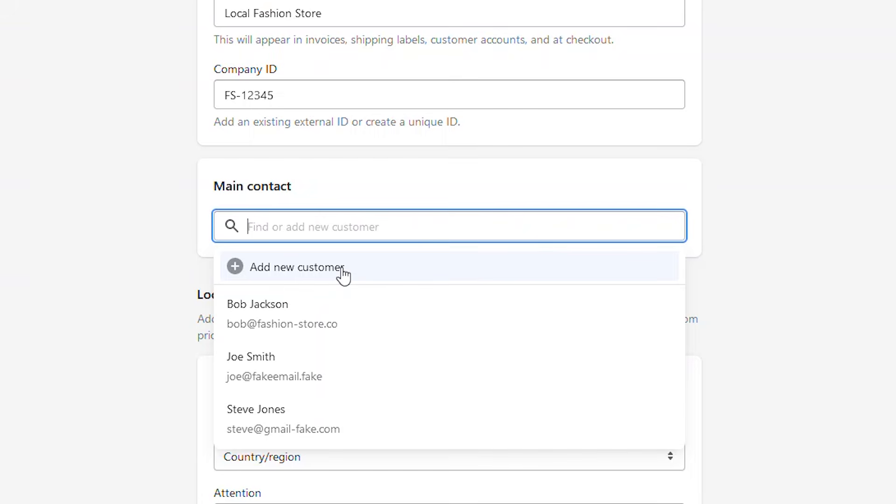
Add a new customer as main contact with their first name, last name, email and phone number
click(326, 268)
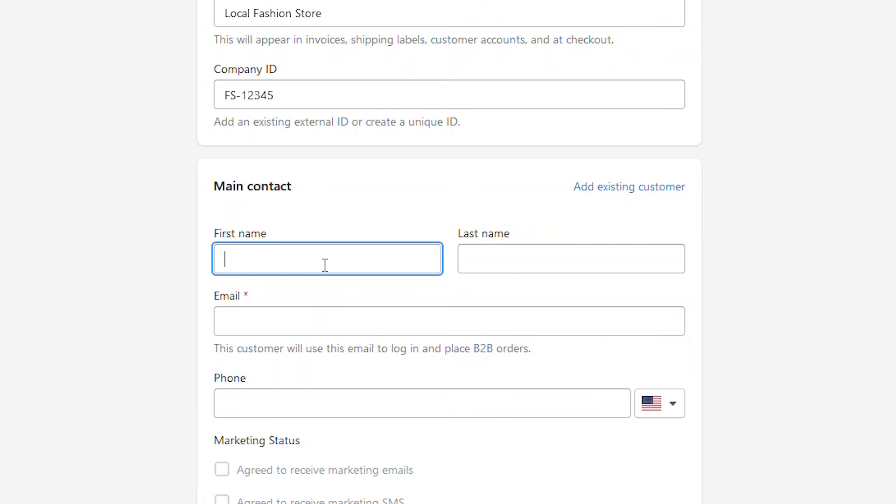
key(Tab)
key(Tab)
scroll(325, 265, down, 5)
click(286, 128)
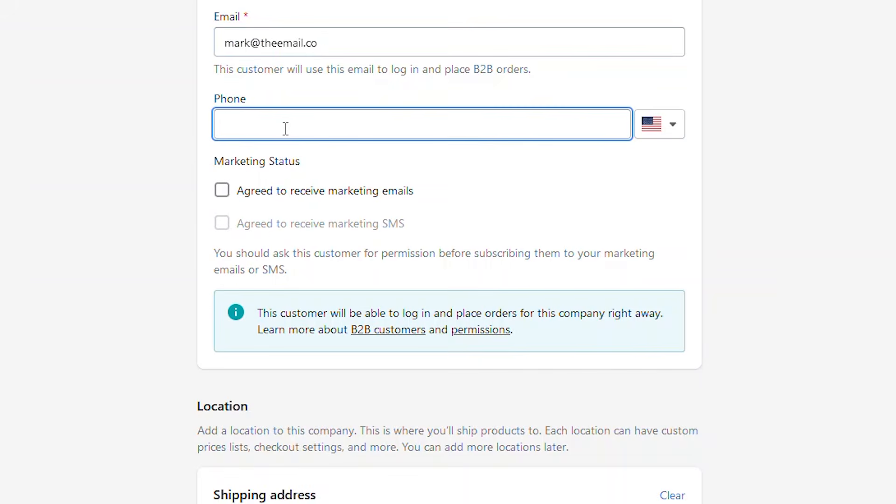
text(1235551212)
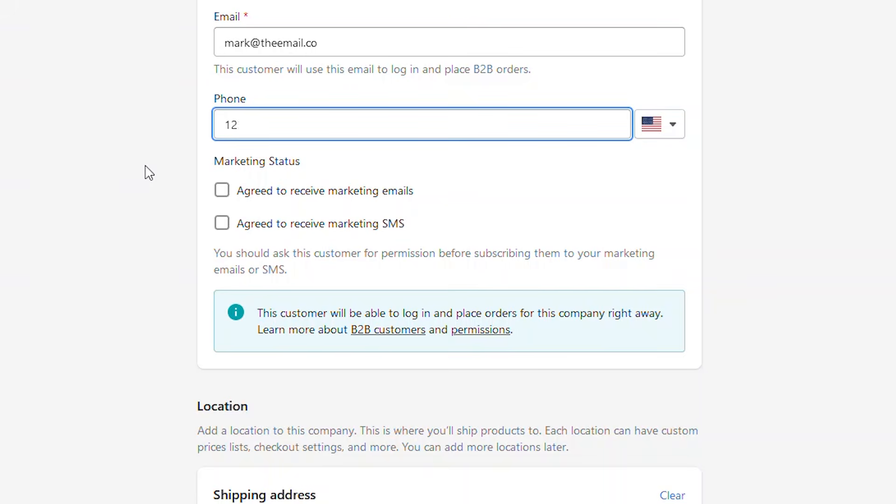
scroll(295, 208, down, 5)
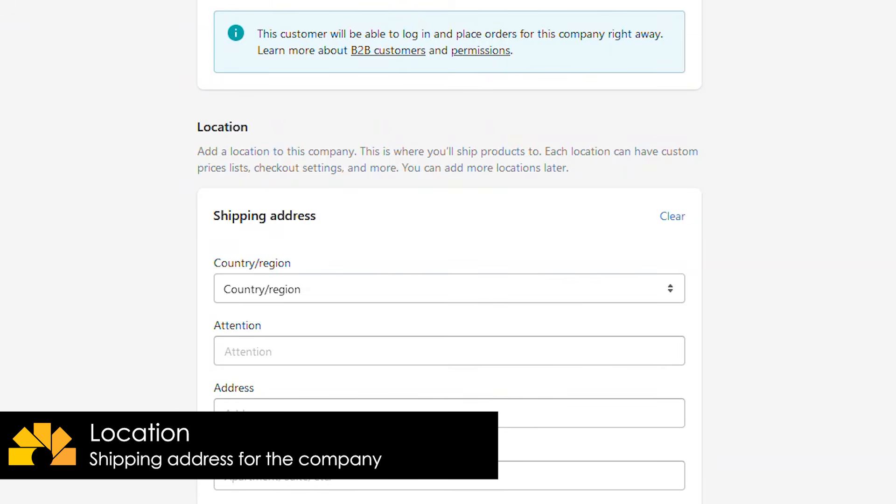
Enter the location's attention name, street address, city Los Angeles and postal code
scroll(449, 252, down, 3)
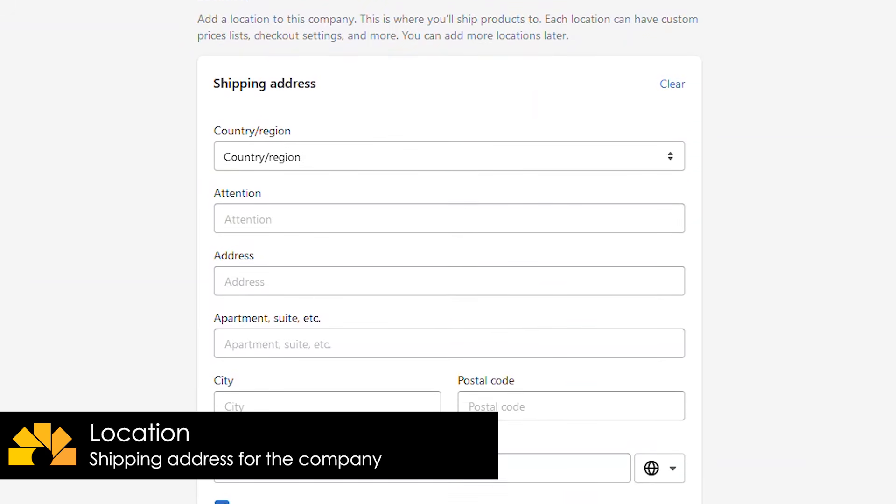
scroll(449, 252, down, 1)
scroll(449, 252, down, 2)
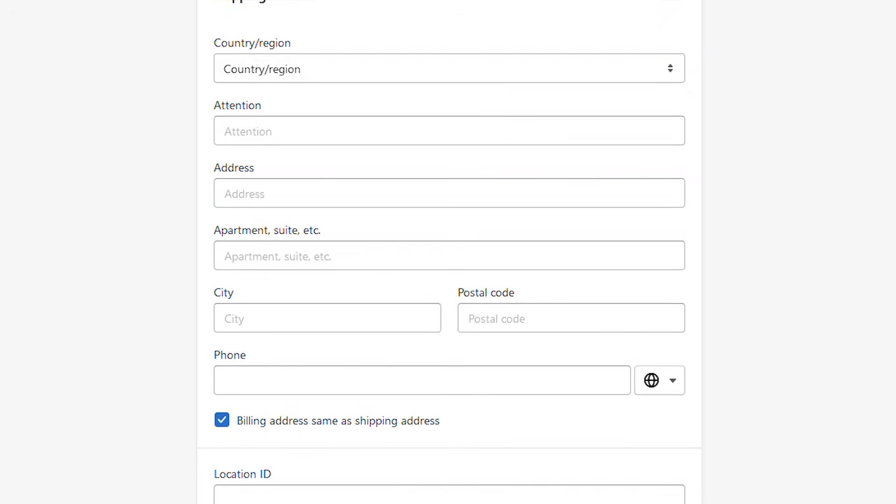
click(290, 136)
text(Mark)
key(Tab)
text(123)
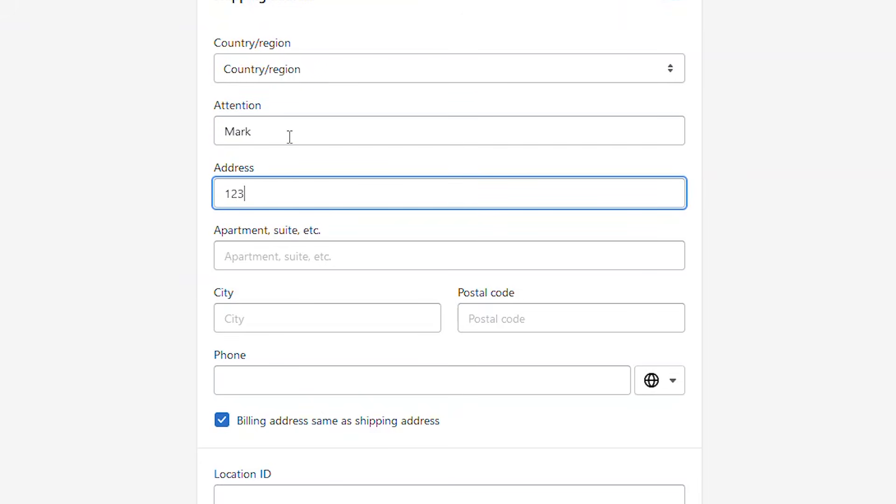
text( Main)
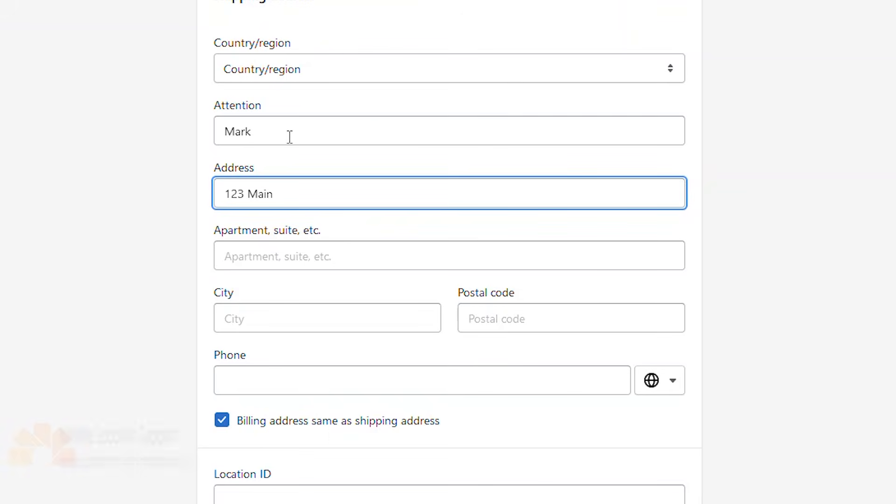
text( Stree)
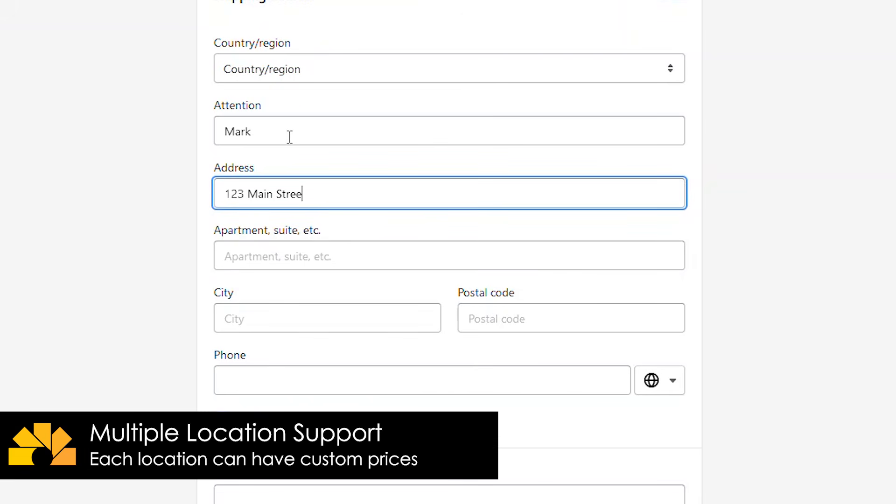
key(Tab)
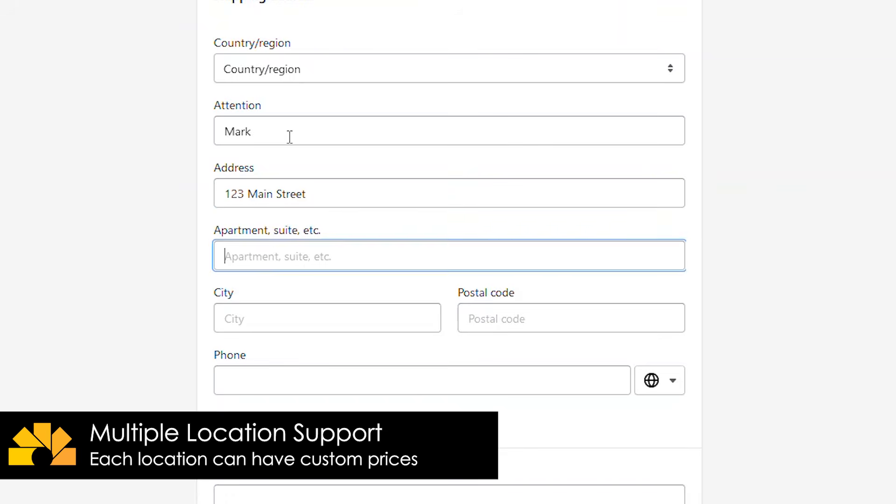
key(Tab)
text(Los Angeles)
key(Tab)
text(90028)
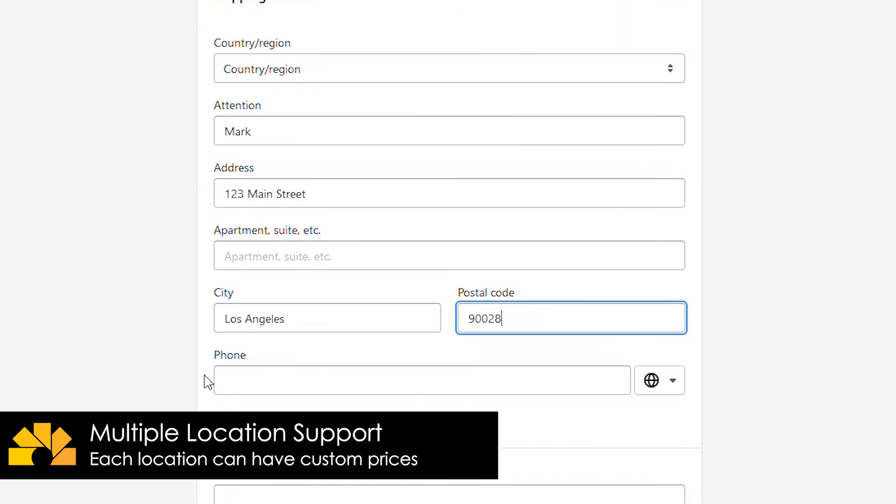
Add the location's phone number and focus the optional location ID field
click(261, 374)
text(3235552323)
scroll(789, 329, down, 5)
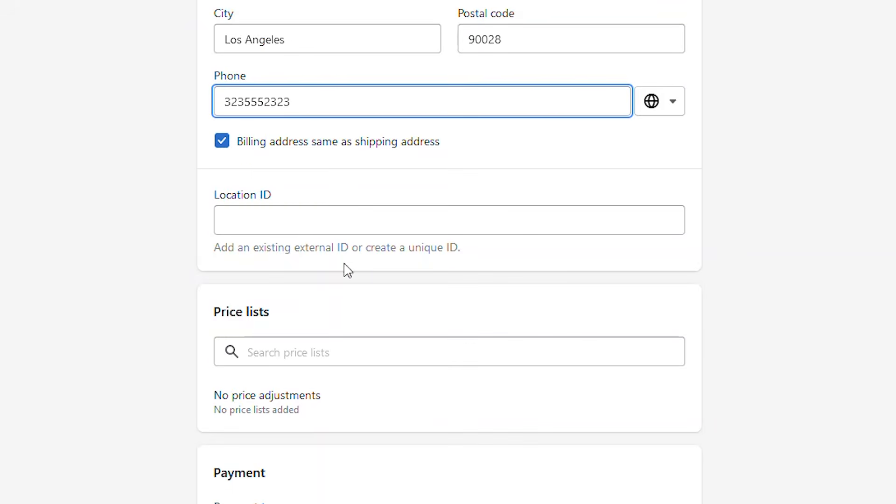
click(281, 216)
scroll(796, 180, down, 5)
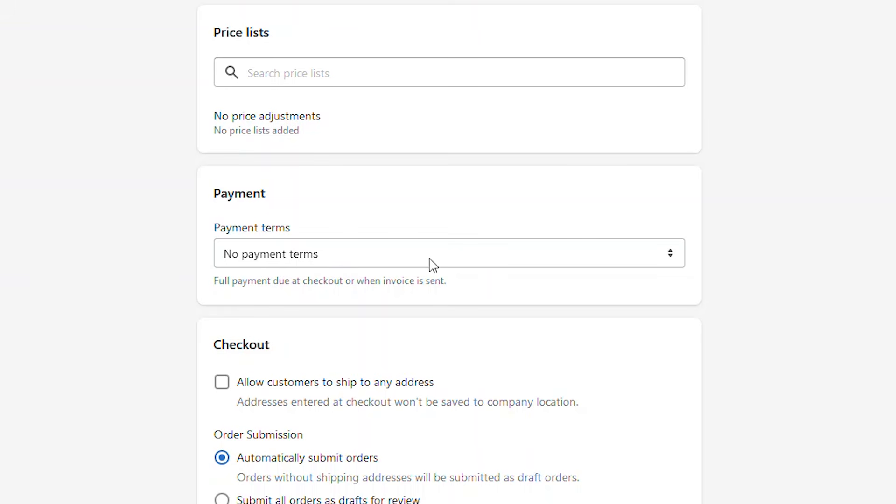
Choose Net 60 from the company's payment terms options
click(611, 262)
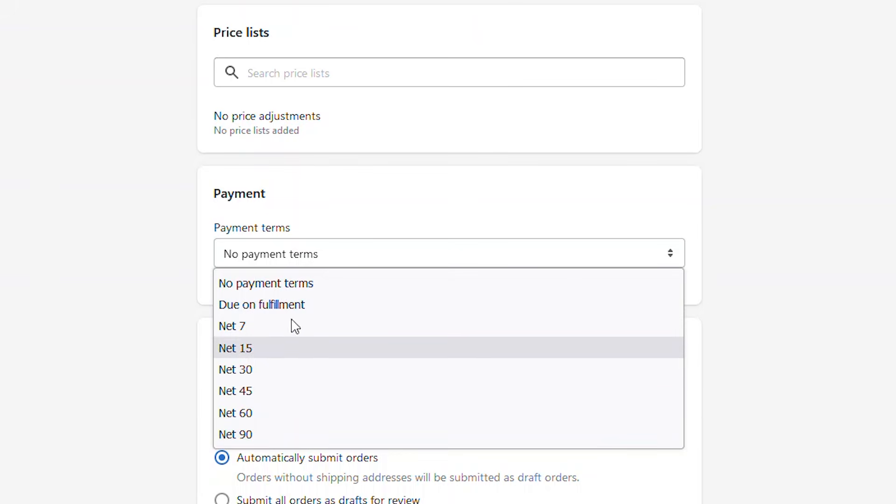
click(284, 413)
scroll(314, 308, down, 6)
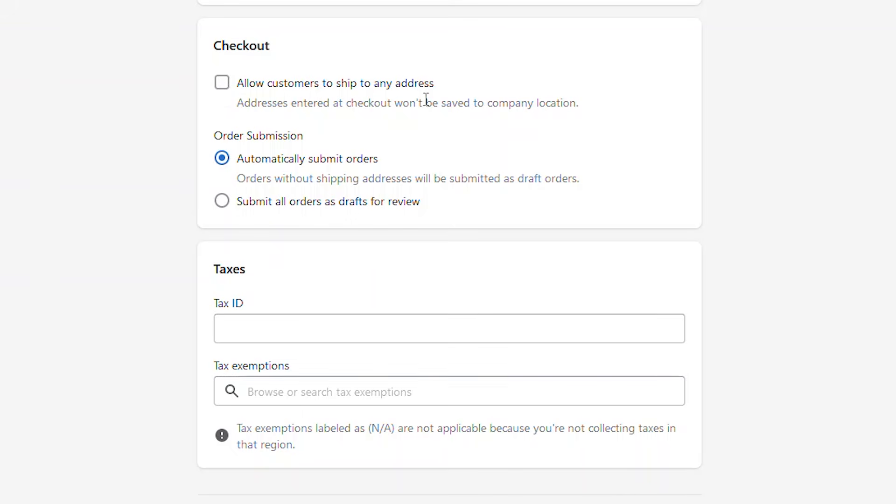
Enter the company's tax ID number
scroll(599, 243, down, 1)
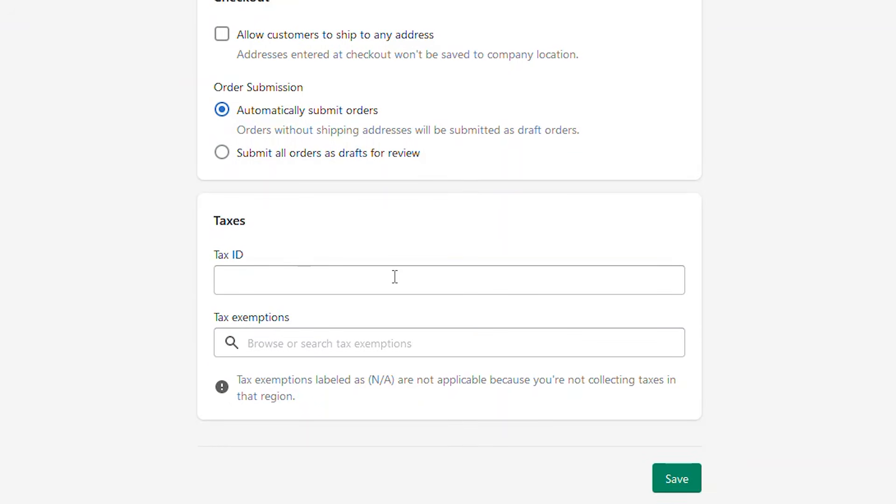
click(395, 277)
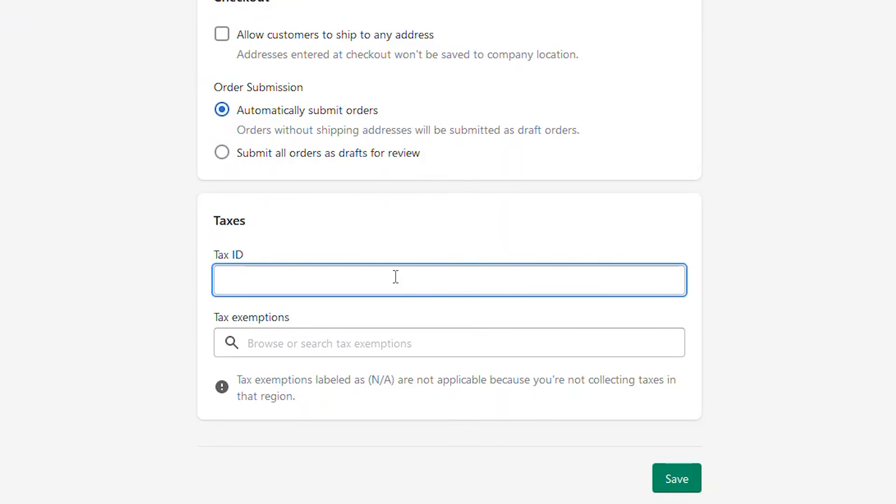
text(12)
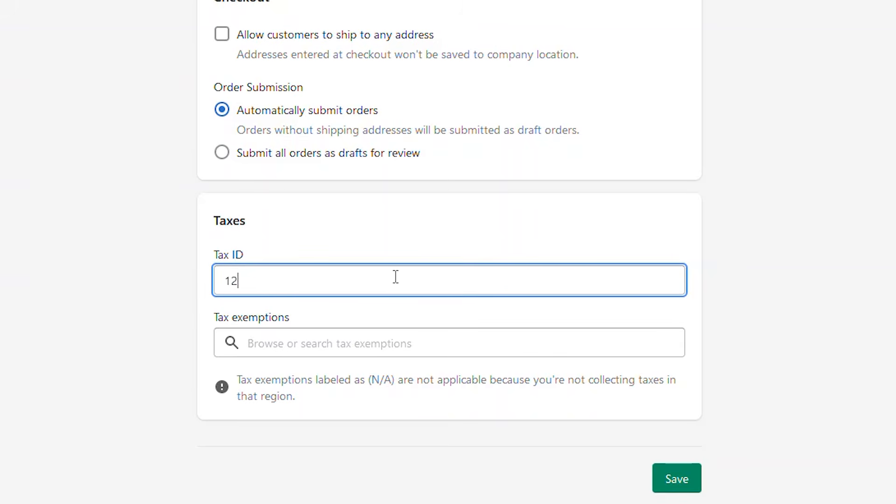
text(345678)
click(134, 271)
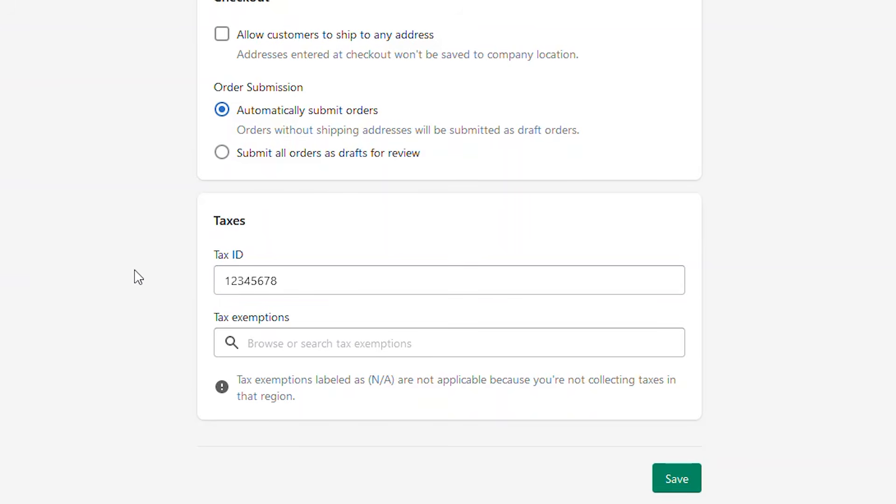
Review the list of available tax exemptions
click(316, 340)
scroll(513, 112, down, 3)
scroll(549, 95, down, 20)
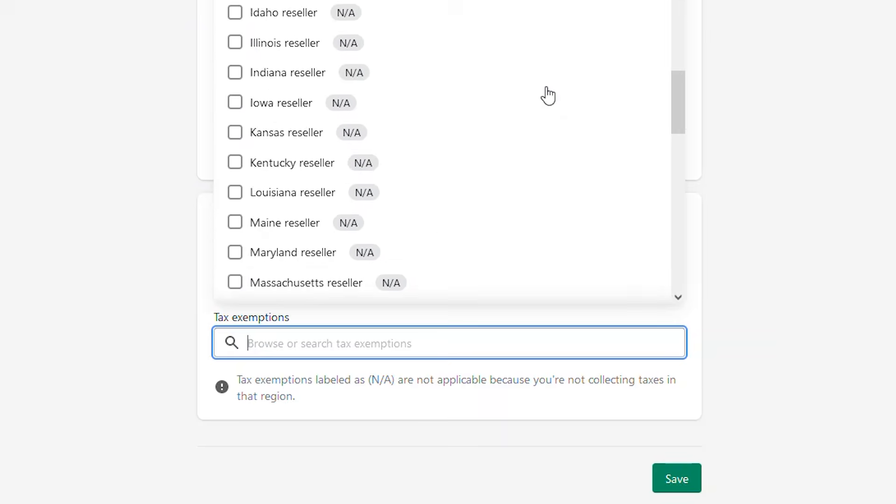
scroll(549, 96, up, 15)
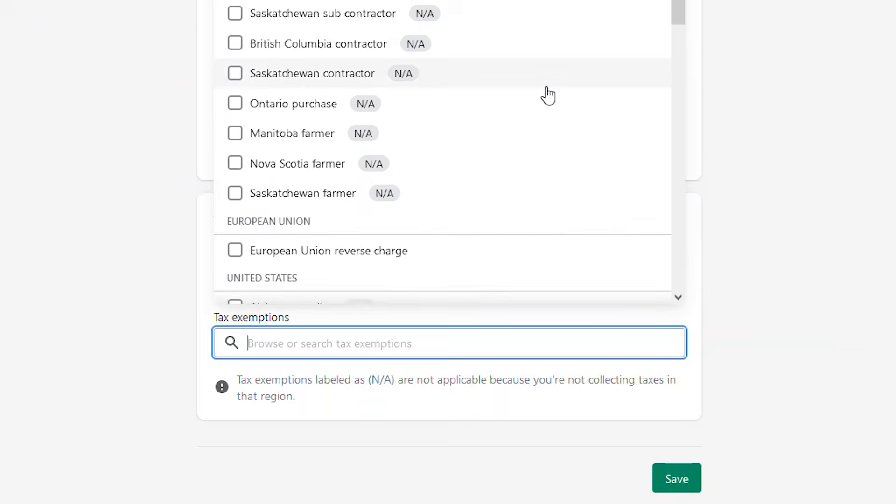
scroll(548, 96, down, 5)
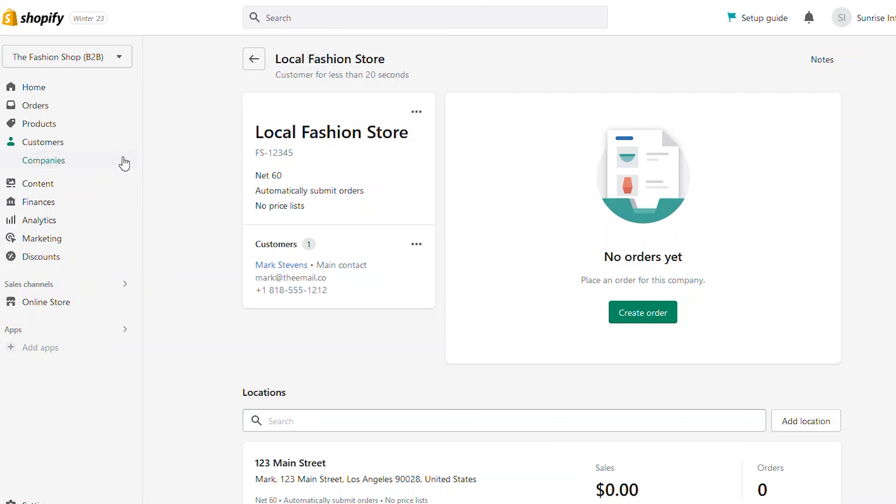
Return from the company page to the Companies list
click(50, 163)
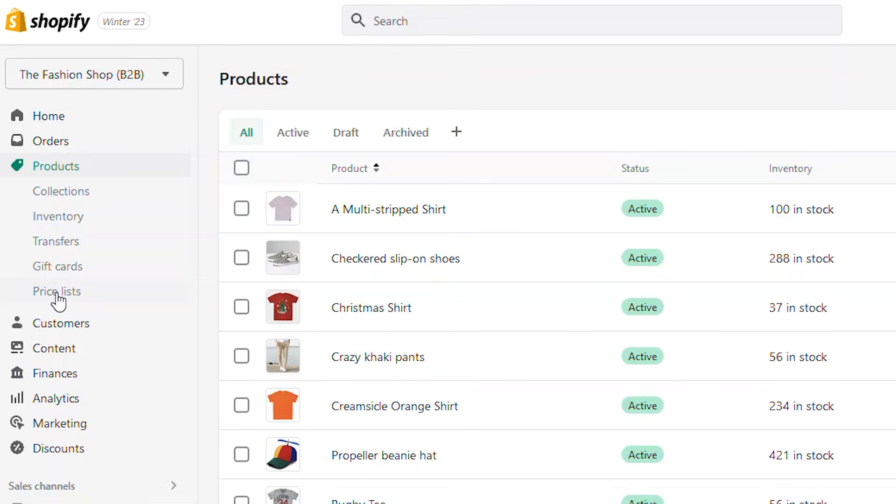
Open Price lists and begin a new company price list
click(86, 298)
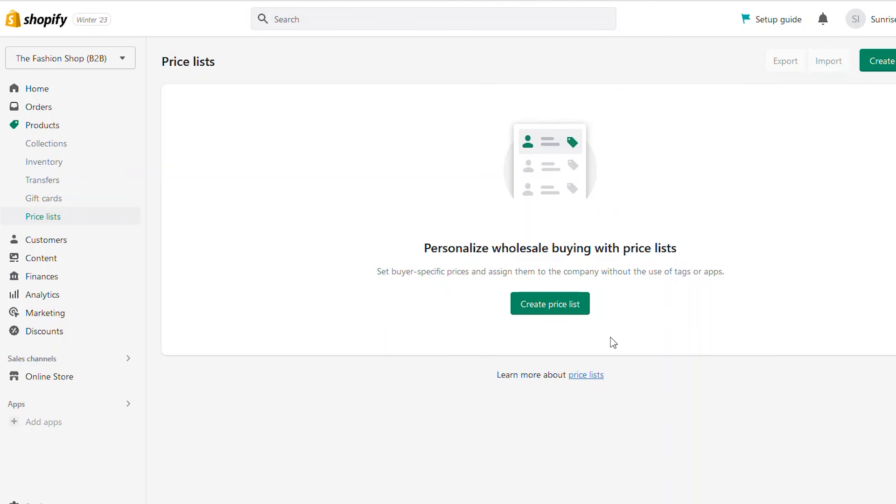
click(555, 308)
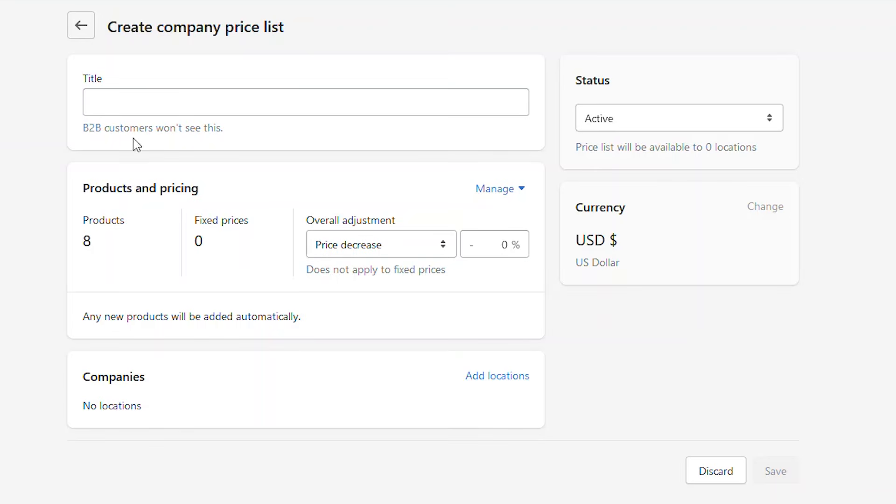
Title the price list Gold Tier with a 30% price decrease, then bring up Add locations
click(129, 105)
text(Gold Tier)
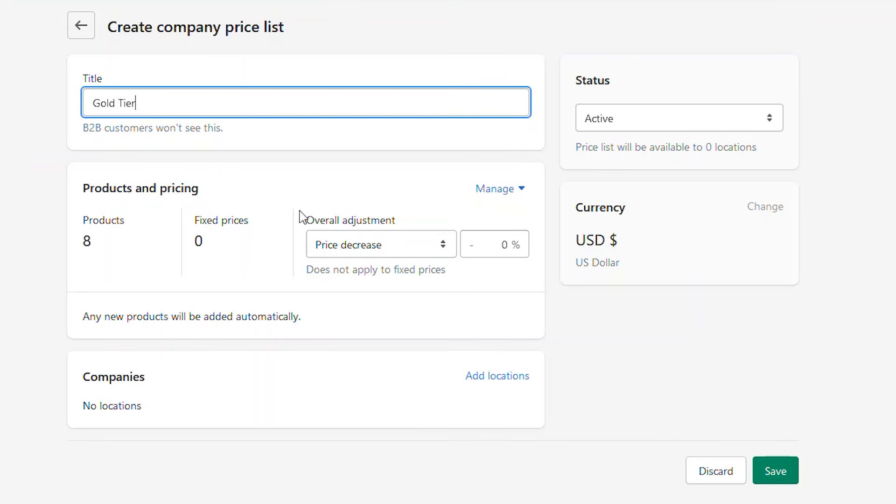
click(392, 247)
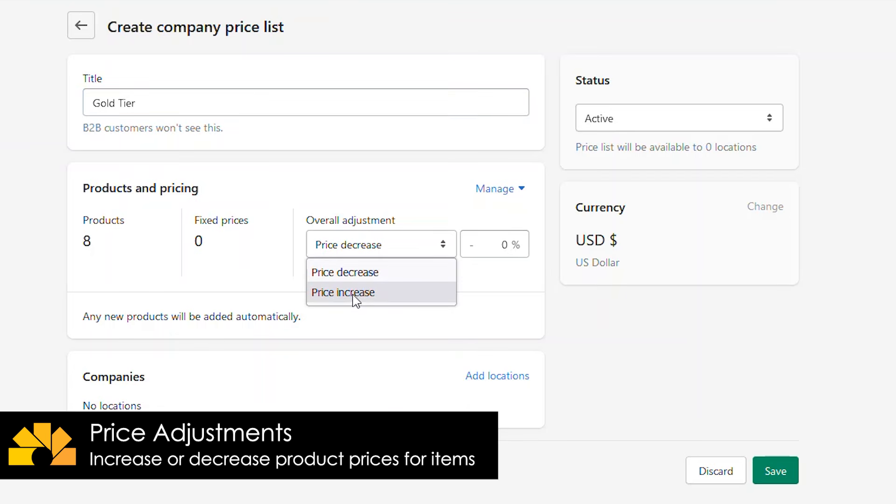
click(373, 280)
click(491, 252)
text(30)
click(496, 290)
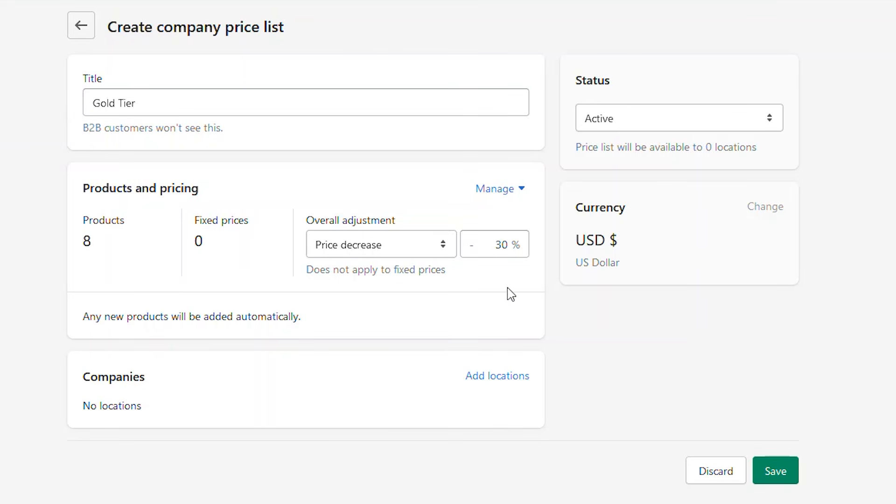
click(492, 382)
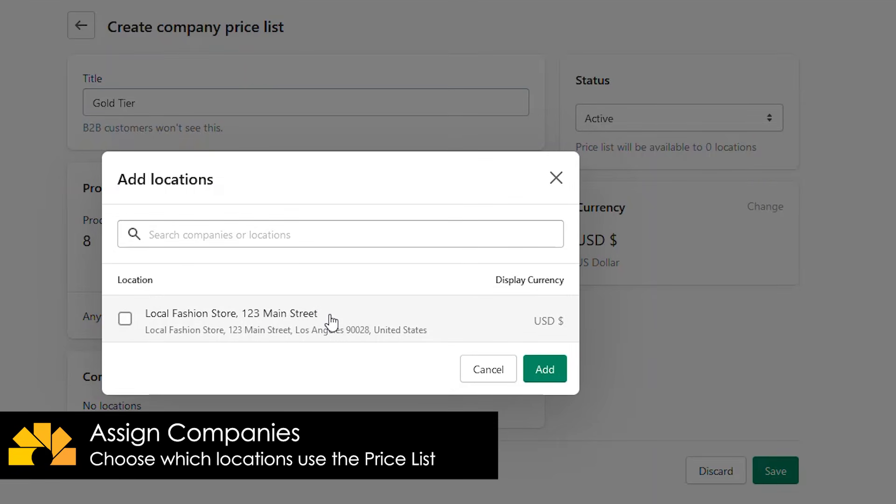
Assign the Local Fashion Store location to Gold Tier and save the price list
click(125, 320)
click(549, 369)
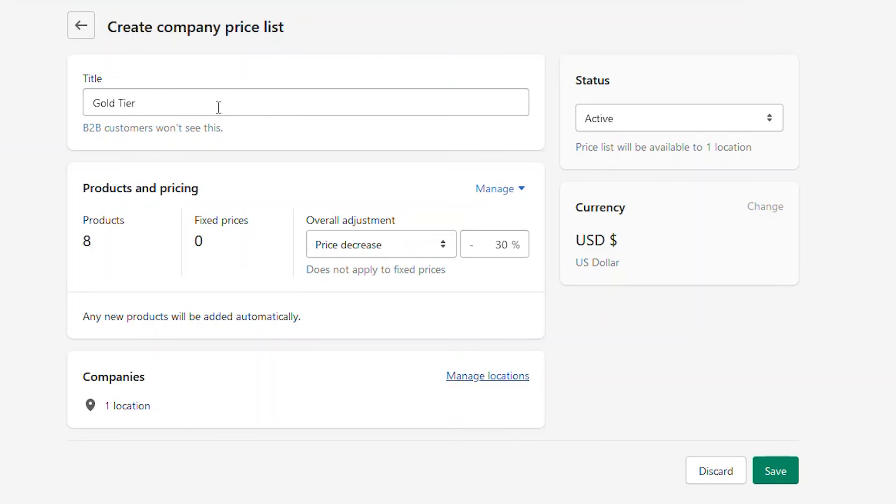
click(767, 470)
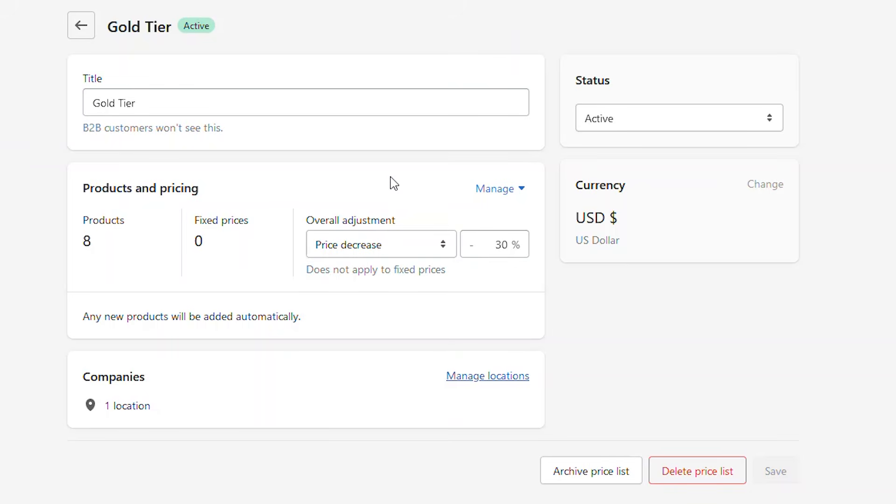
Set a fixed $20.00 price for Checkered slip-on shoes in Gold Tier's per-product pricing
click(502, 193)
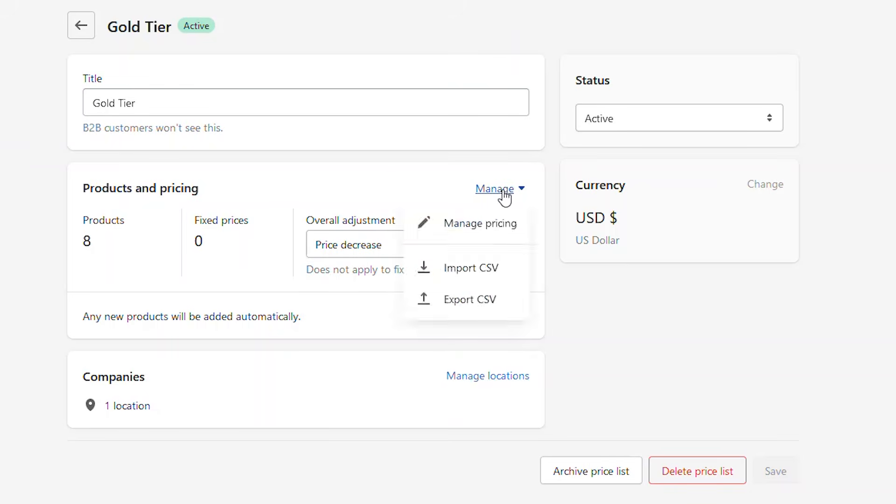
click(513, 226)
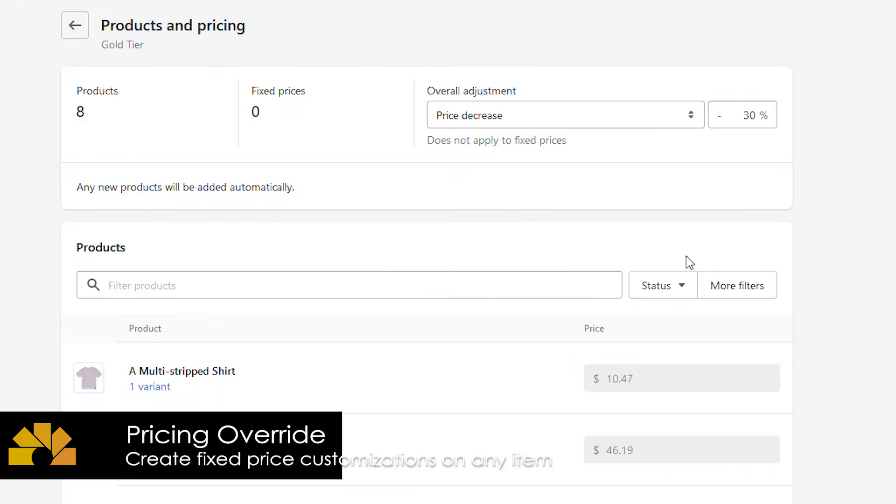
scroll(426, 289, down, 1)
scroll(427, 252, down, 5)
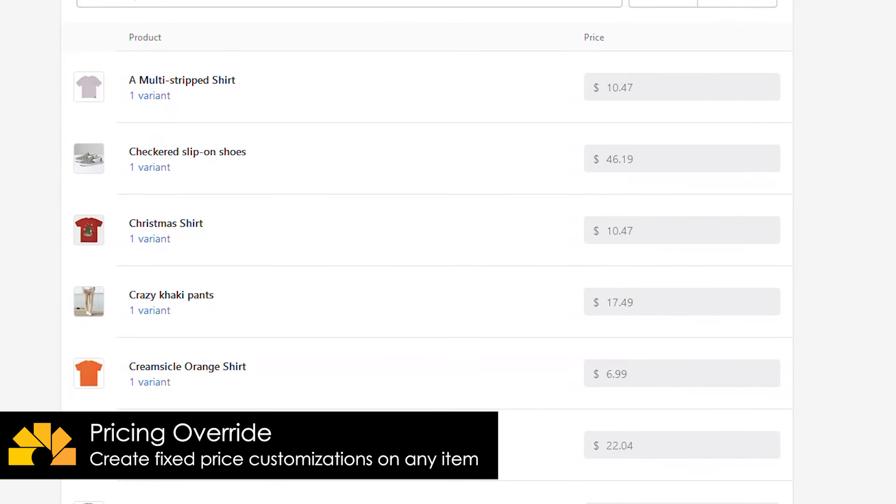
scroll(427, 252, down, 1)
scroll(427, 252, up, 1)
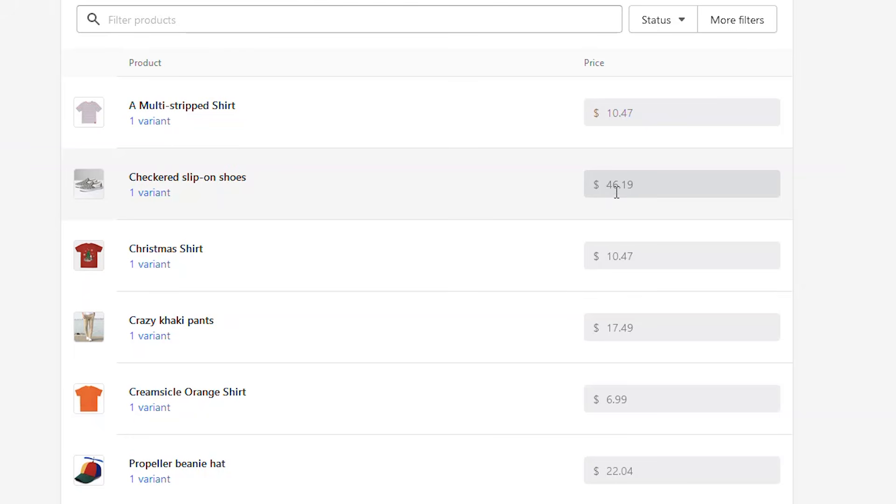
click(661, 191)
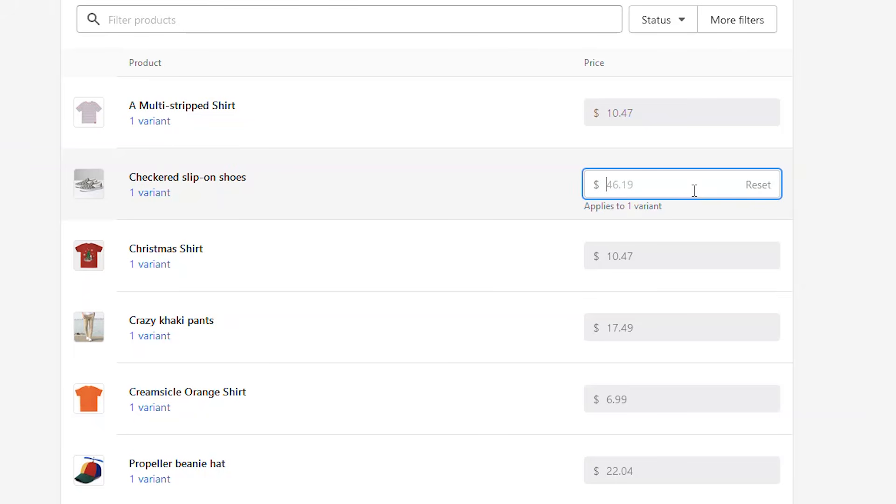
text(20)
click(879, 263)
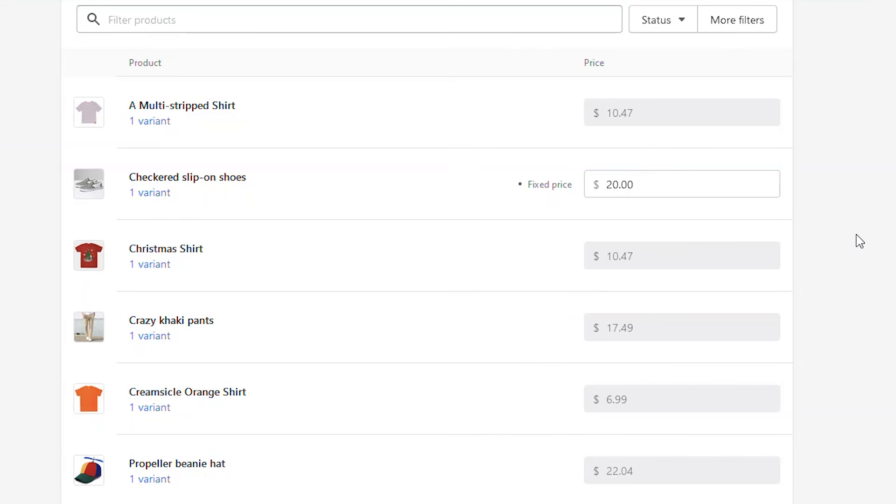
Review the updated product prices and go back to the Gold Tier price list
scroll(670, 370, up, 5)
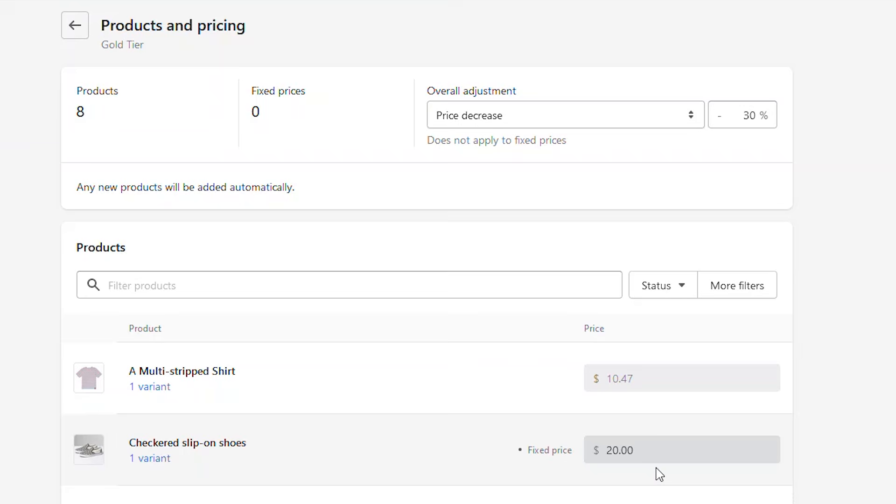
scroll(765, 294, down, 6)
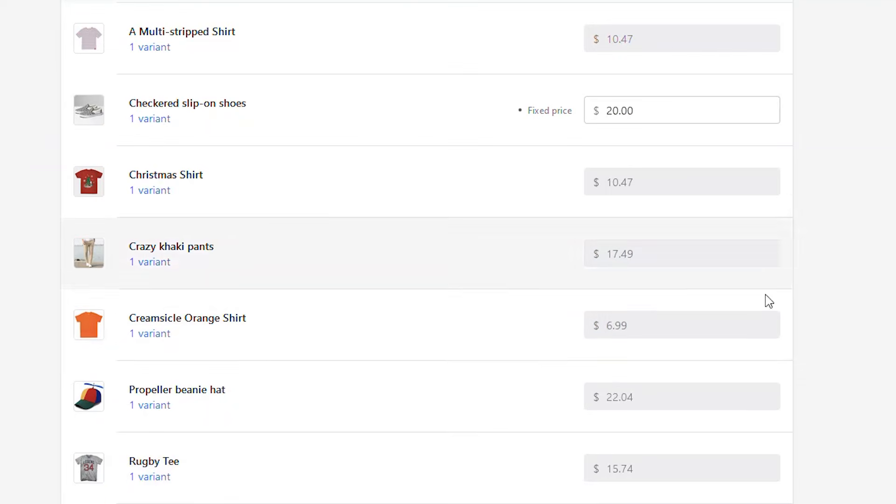
scroll(700, 344, up, 6)
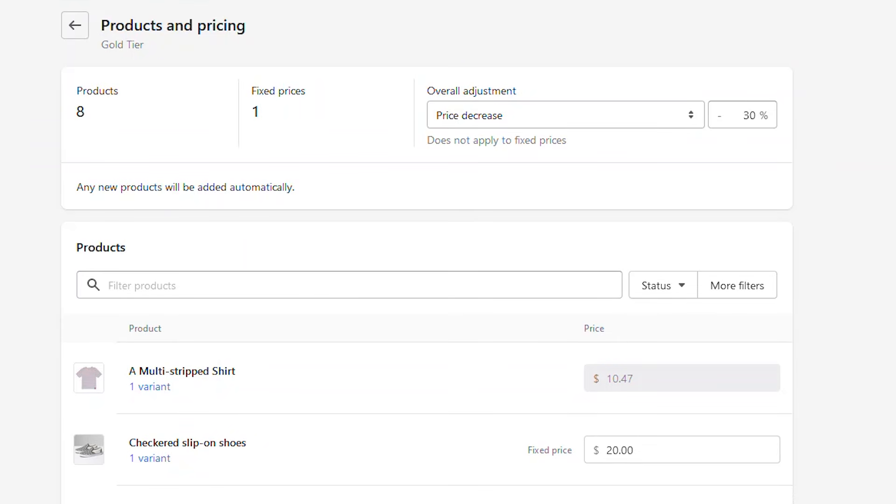
click(78, 31)
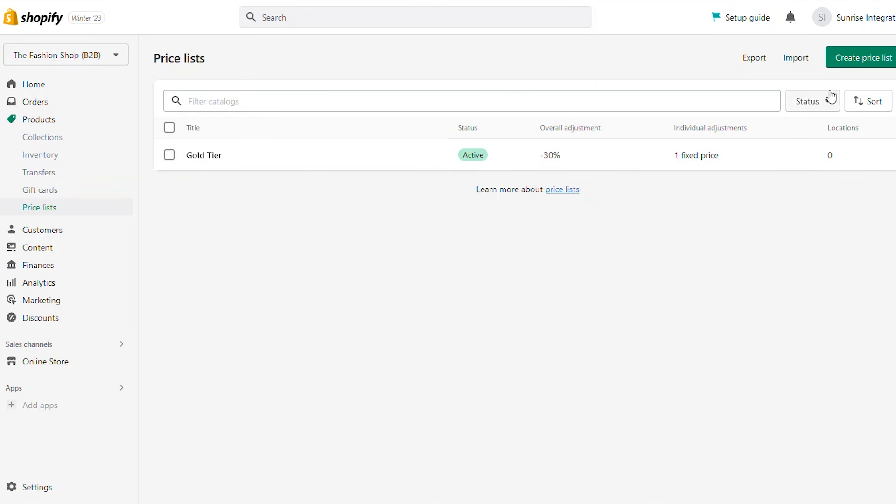
Create a Bronze Tier price list with a 10% overall price decrease and save it
click(862, 60)
click(325, 124)
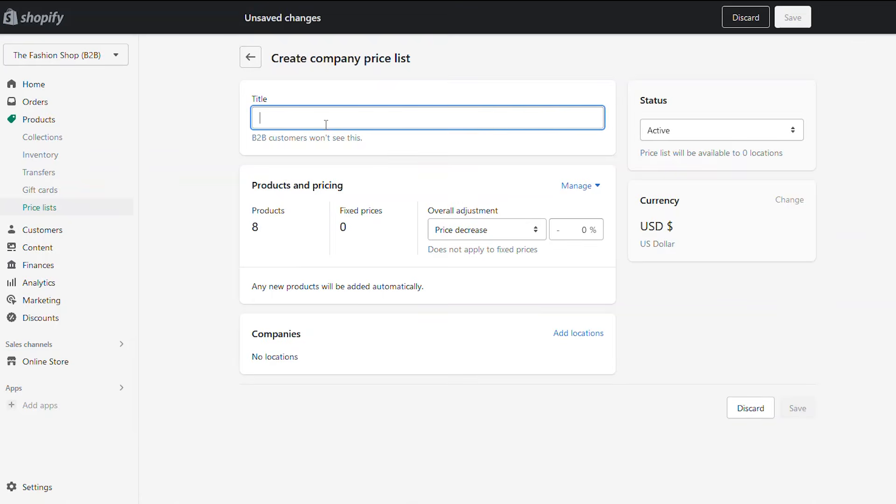
text(Bronze Tier)
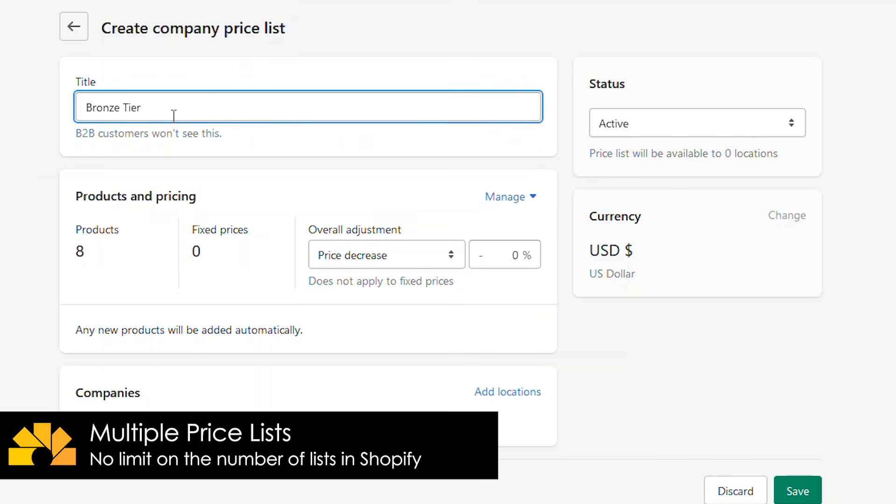
click(510, 254)
text(1)
click(506, 308)
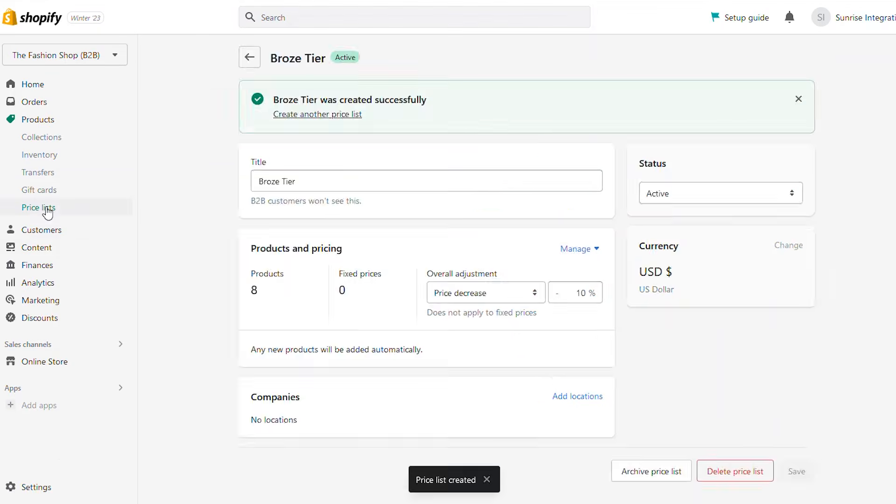
click(38, 206)
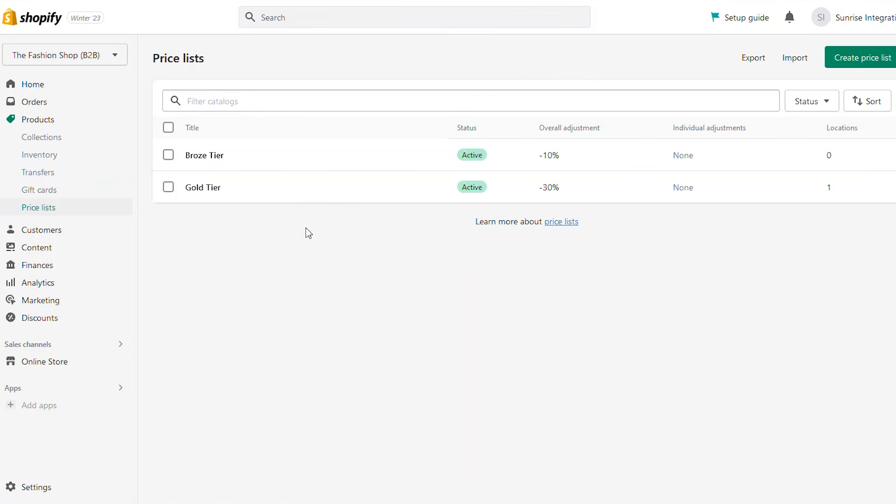
Open Gold Tier and view its assigned locations, closing the list without changes
click(210, 187)
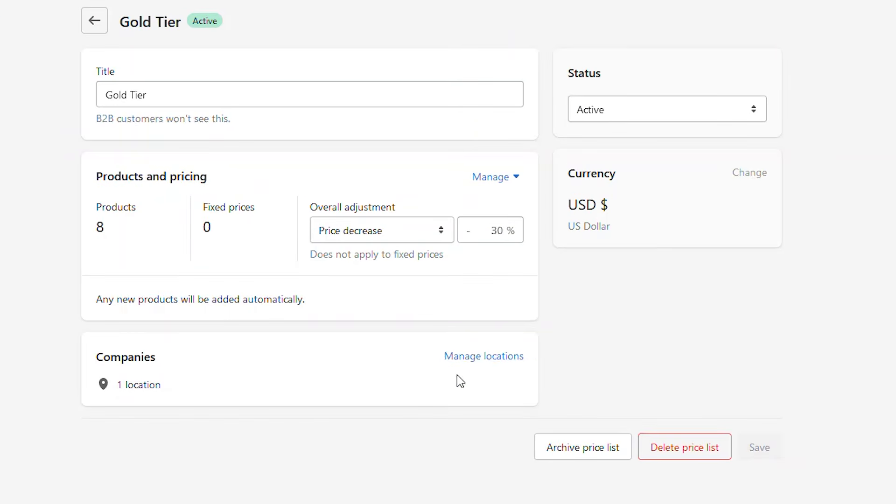
click(480, 356)
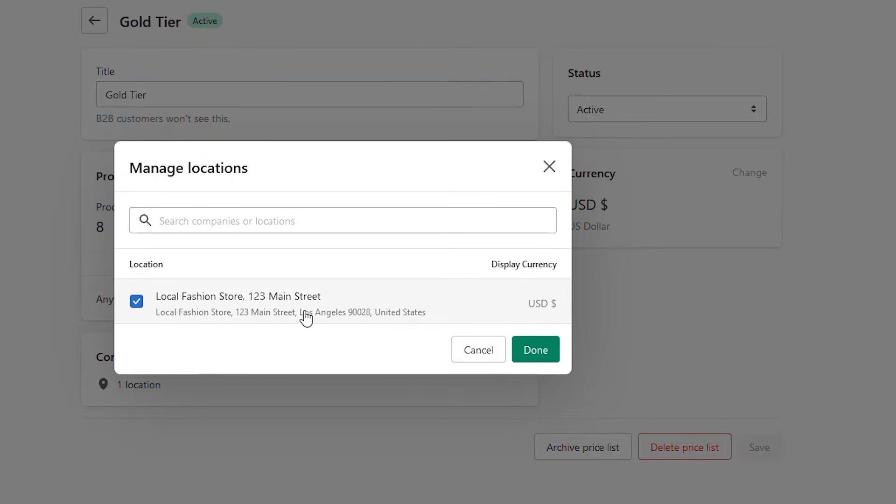
click(471, 351)
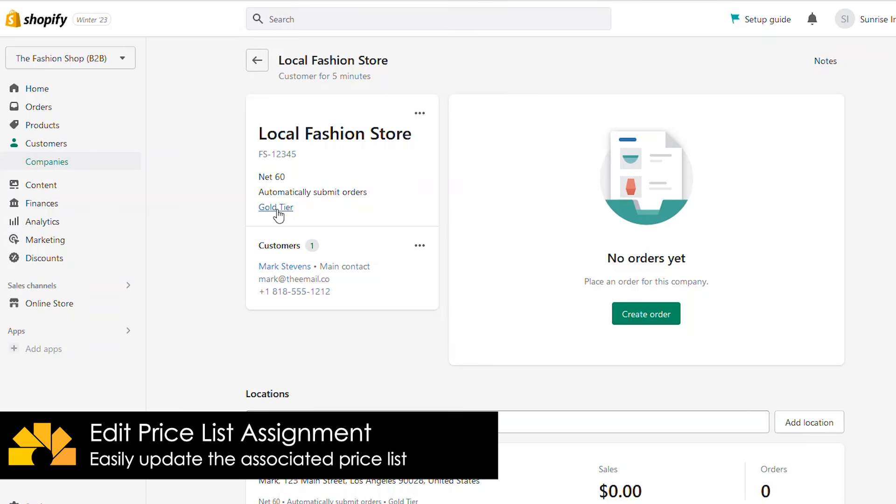
Remove the Gold Tier price list from the Local Fashion Store company
click(424, 117)
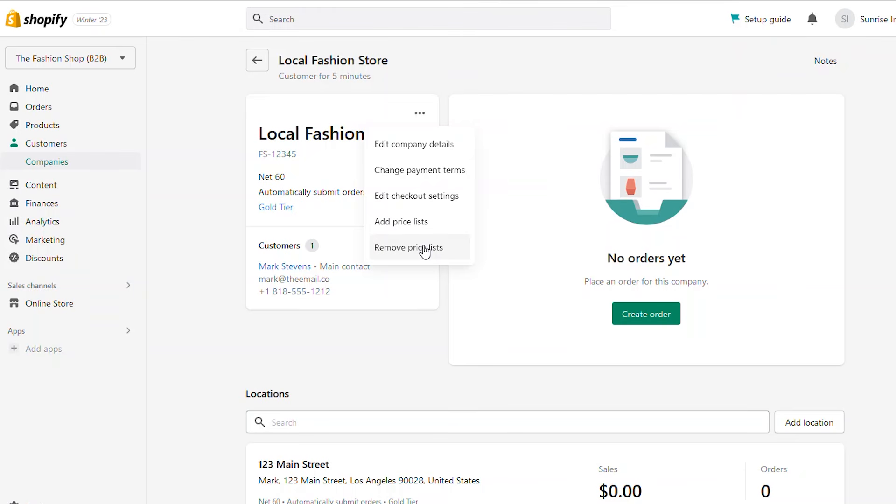
click(423, 248)
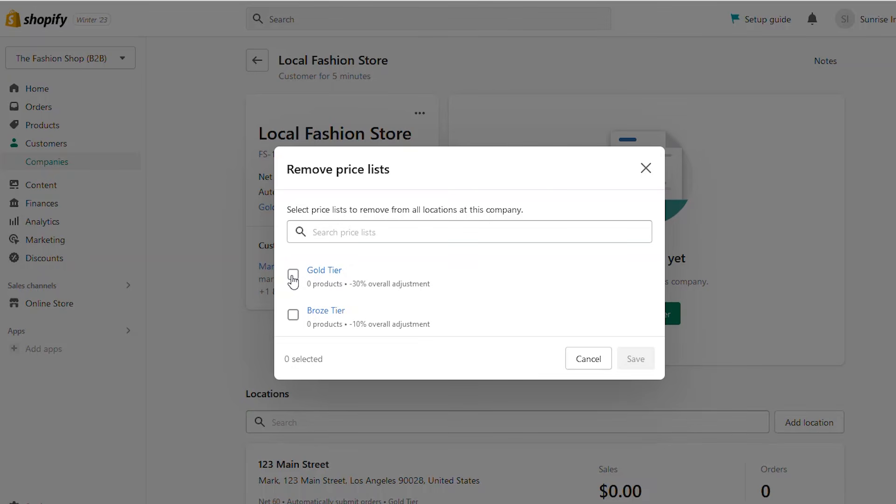
click(293, 279)
click(639, 362)
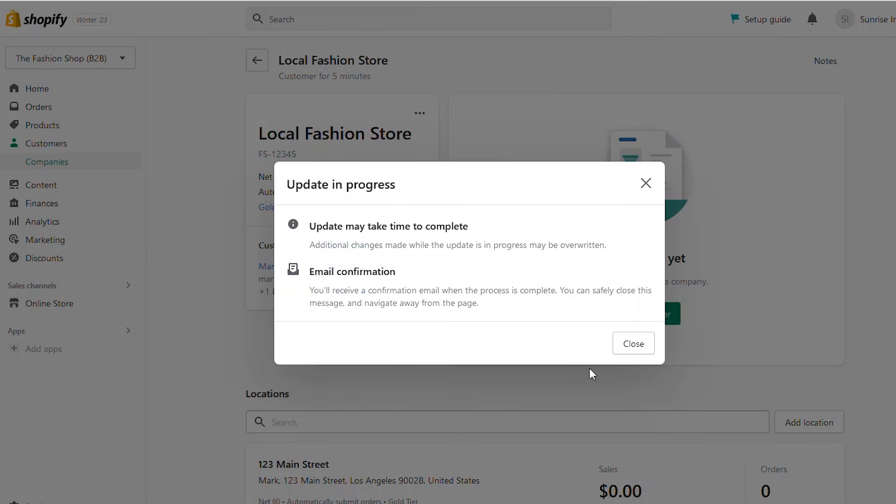
click(631, 346)
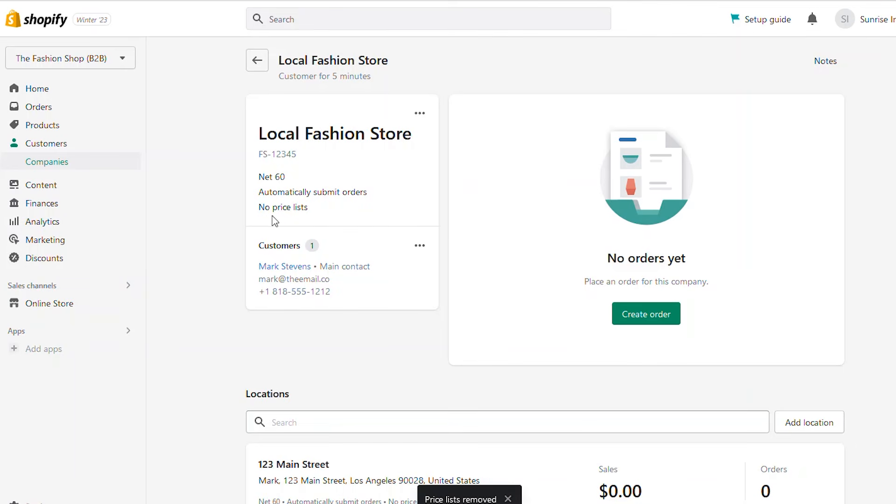
Add the Broze Tier price list to the company and save the assignment
click(419, 113)
click(396, 223)
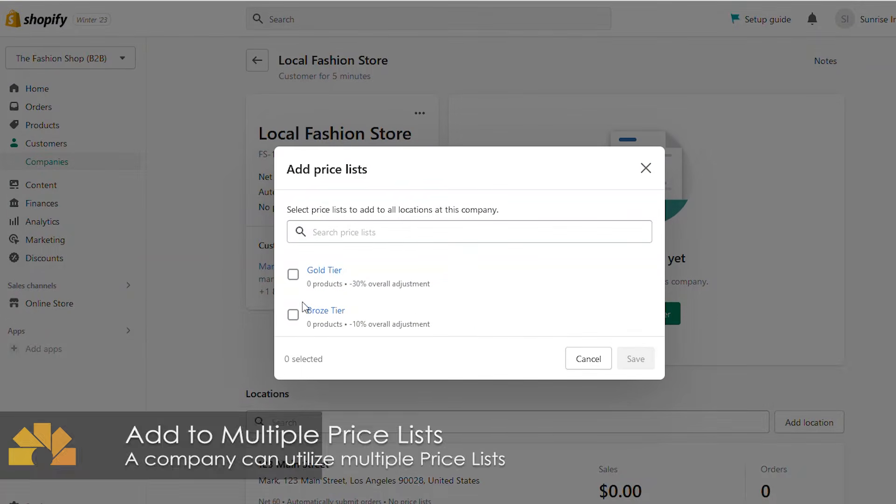
click(293, 315)
click(636, 361)
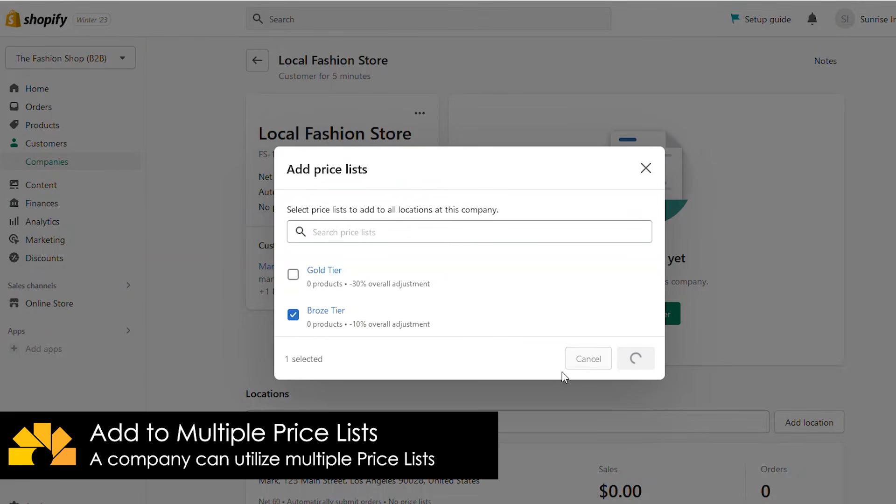
click(633, 344)
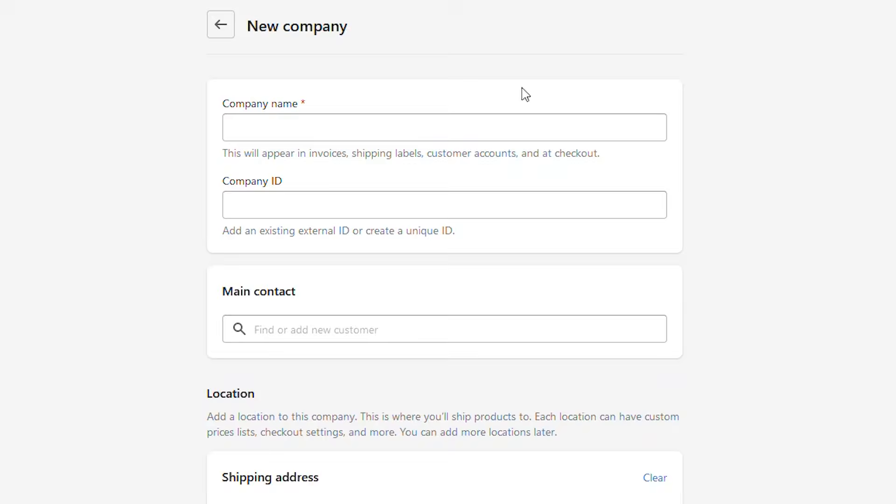
Name the company Carol's Closet, ID CC-3456, and add a new main contact's name, email and phone
click(326, 127)
text(Carol's Closet)
click(287, 204)
text(CC-3456)
click(333, 329)
click(286, 76)
text(Carol)
key(Tab)
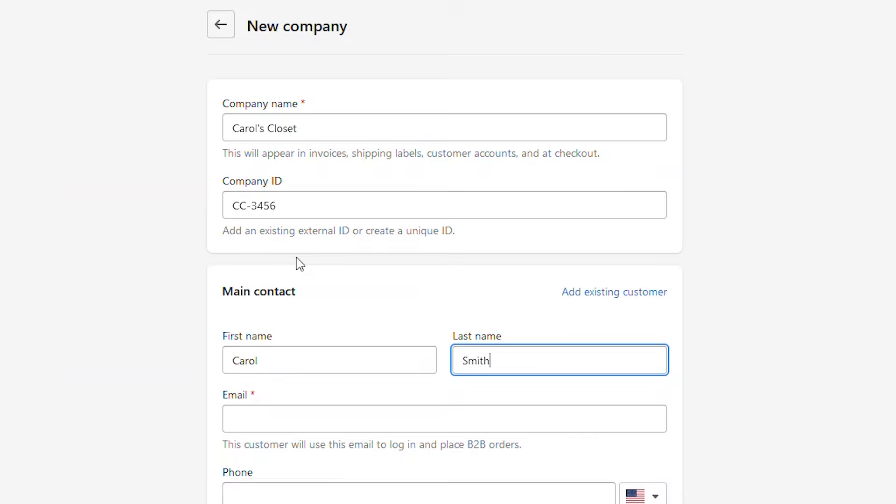
key(Tab)
scroll(299, 264, down, 5)
text(carol@fakegmail.com)
key(Tab)
text(3235552323)
Enter a United States shipping address with attention name, autocompleted New York street, and location phone
scroll(362, 256, down, 10)
click(330, 126)
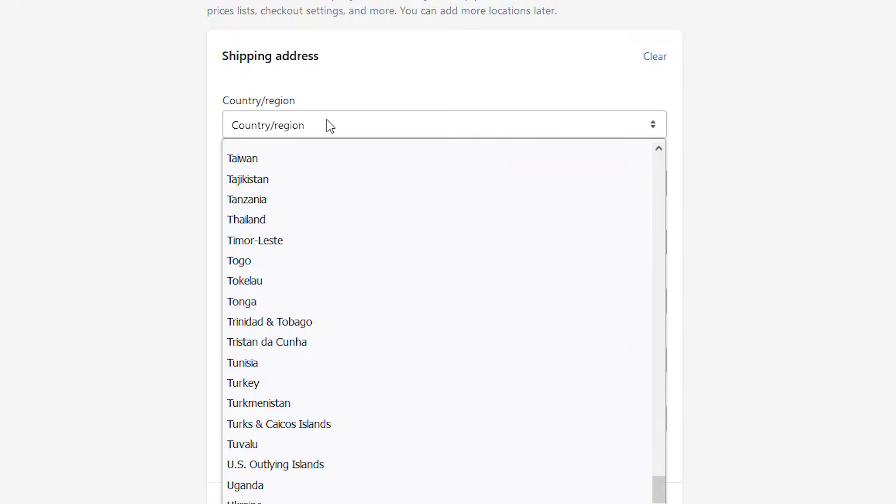
scroll(426, 286, down, 5)
click(259, 302)
click(272, 183)
click(307, 244)
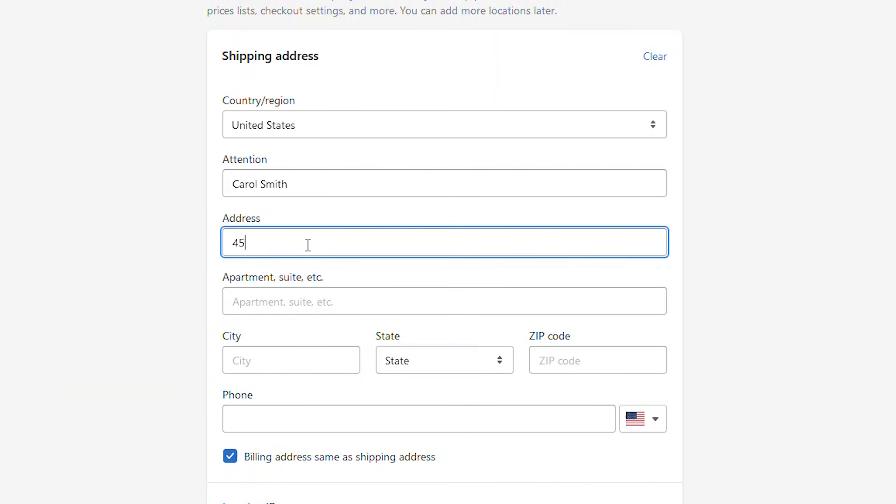
click(328, 282)
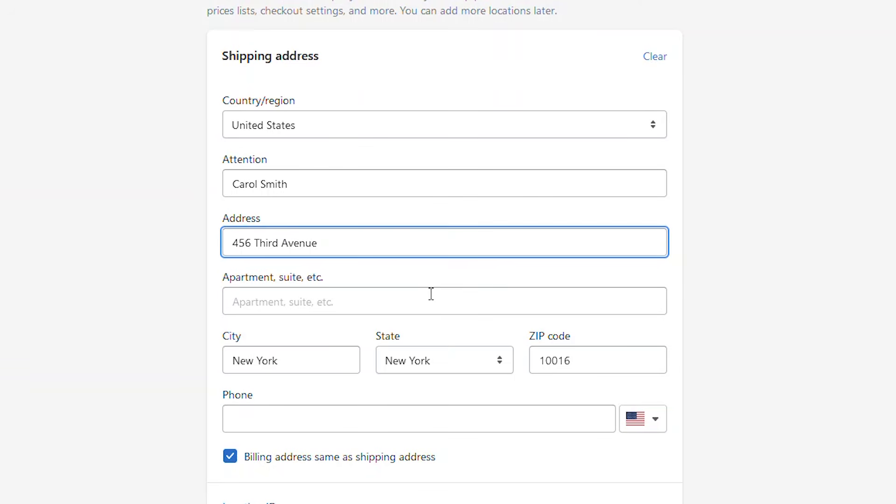
click(380, 419)
text(212-555-6222)
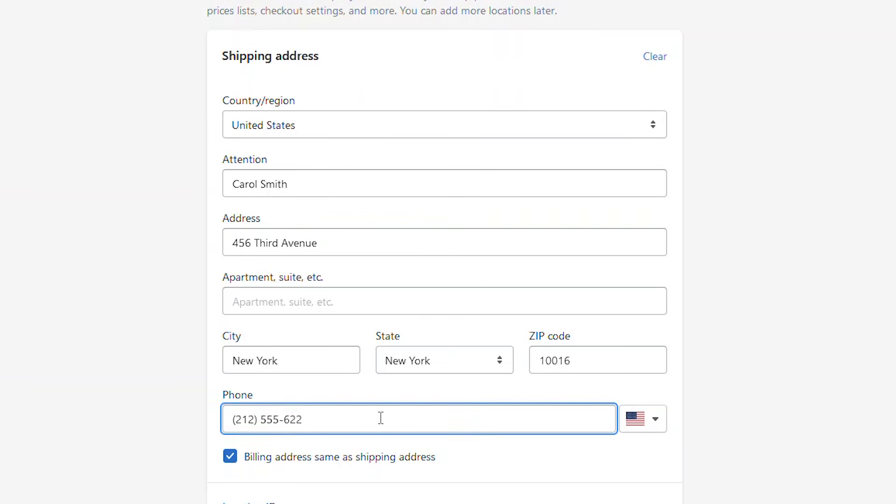
Assign the Bronze Tier price list to Carol's Closet and go to the price lists overview
scroll(381, 417, down, 10)
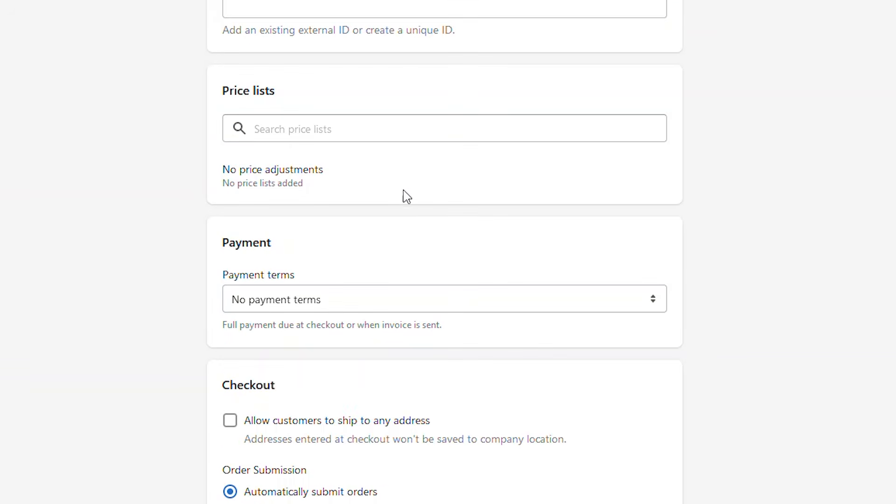
click(321, 125)
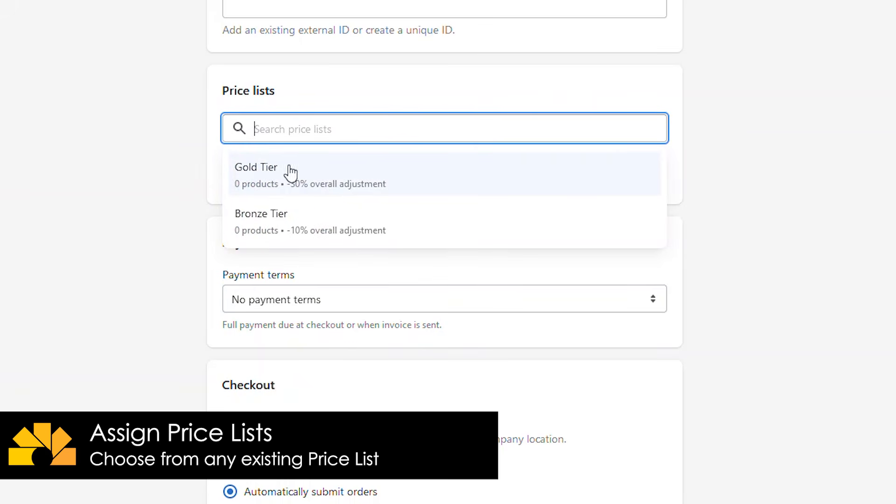
click(275, 223)
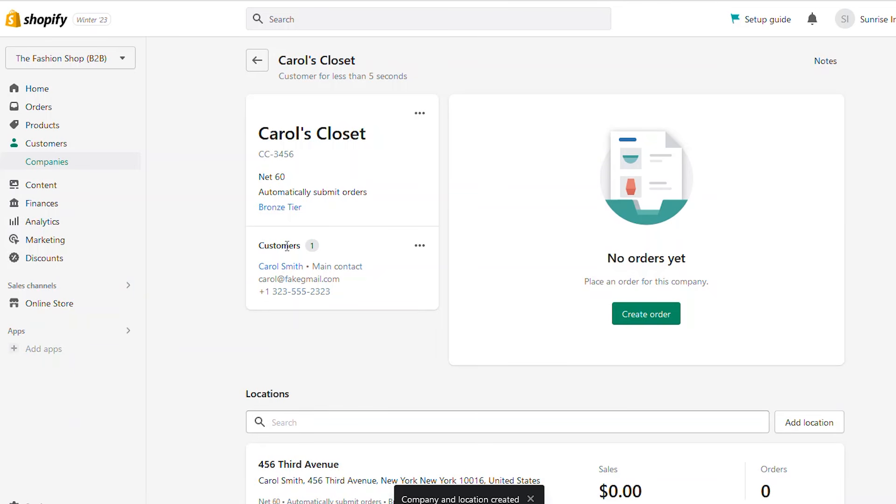
click(300, 216)
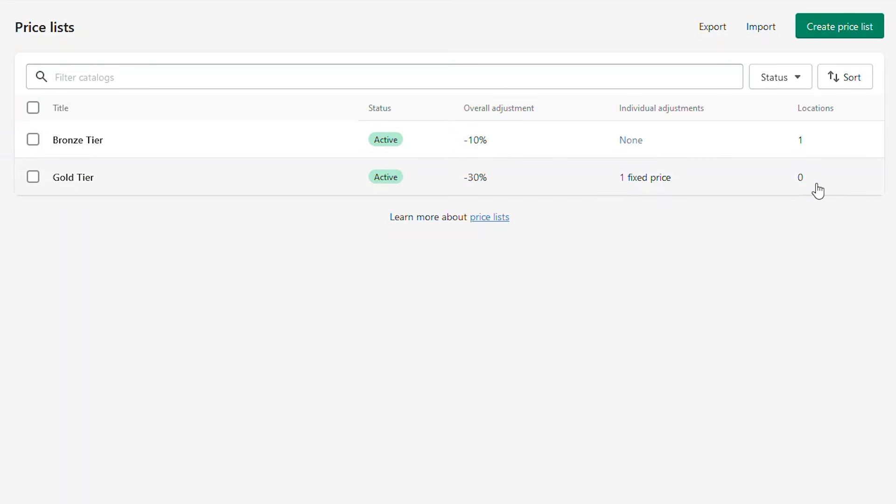
Add the Local Fashion Store location to Gold Tier and return to Price lists
click(74, 177)
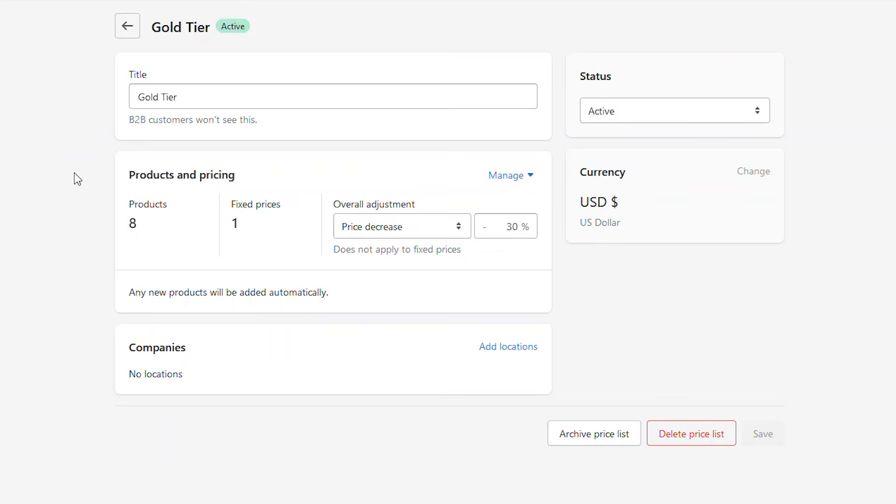
click(536, 354)
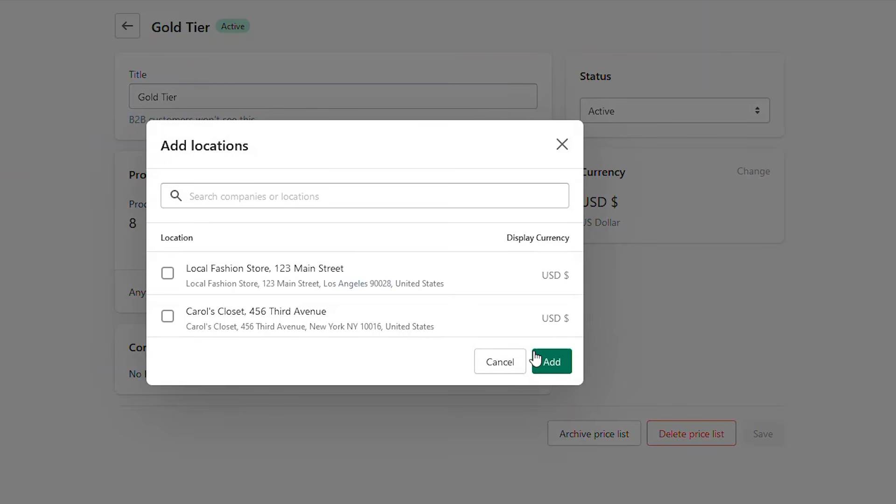
click(167, 273)
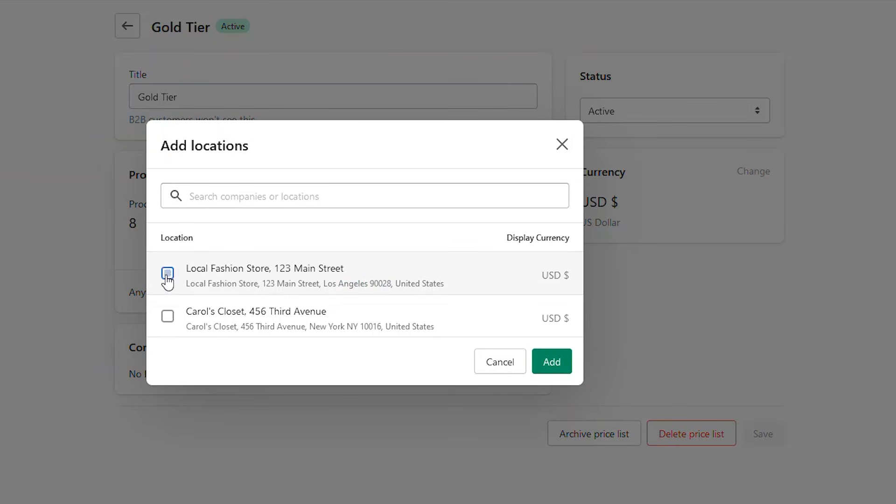
click(563, 367)
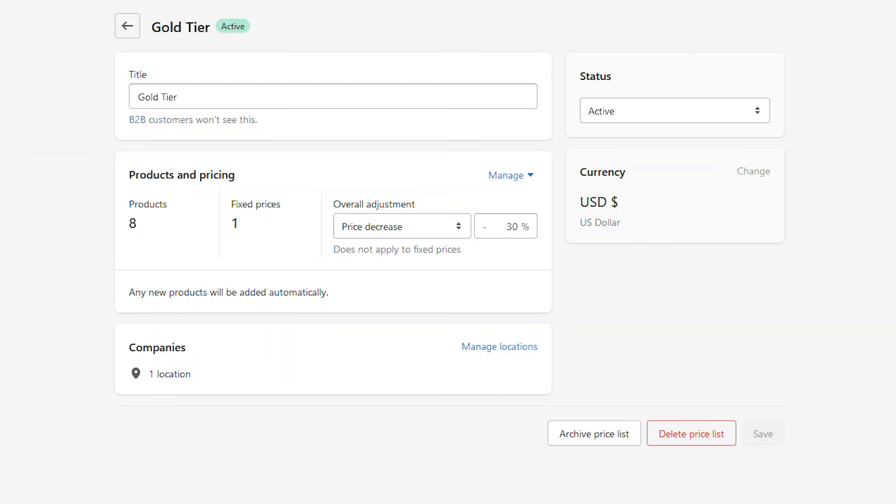
click(127, 26)
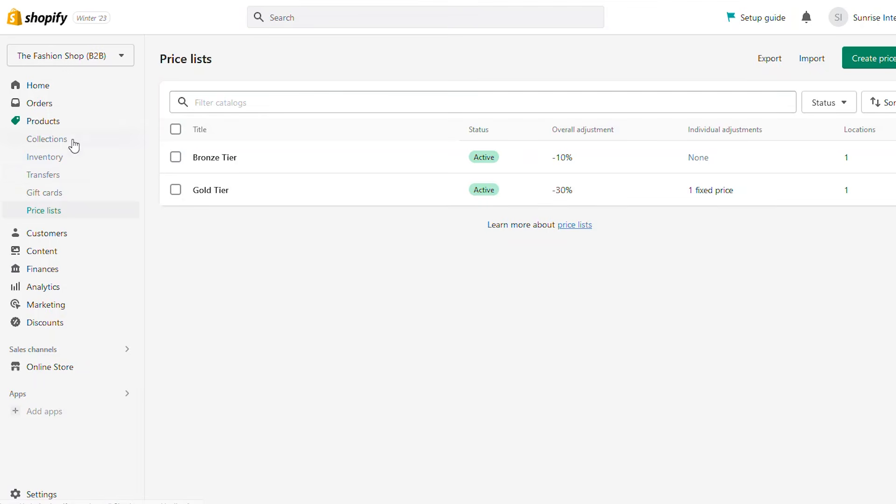
Navigate through Customers and Companies to the Local Fashion Store company page
click(47, 233)
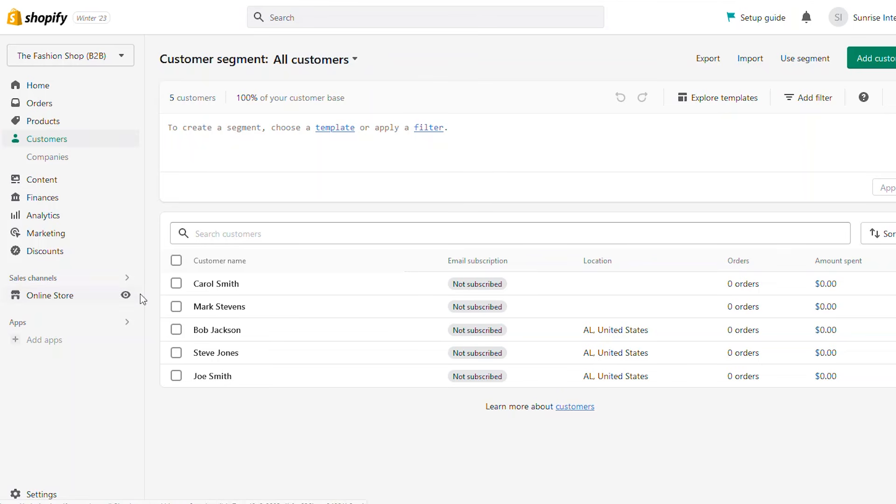
click(61, 164)
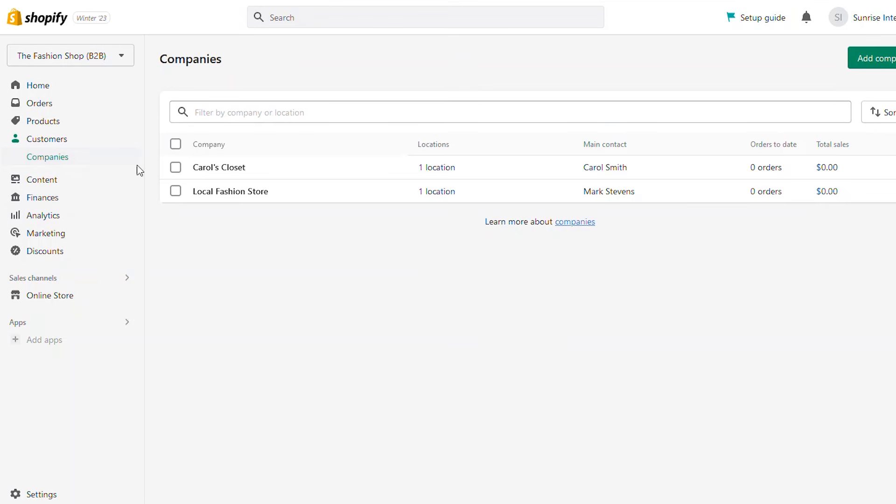
click(218, 191)
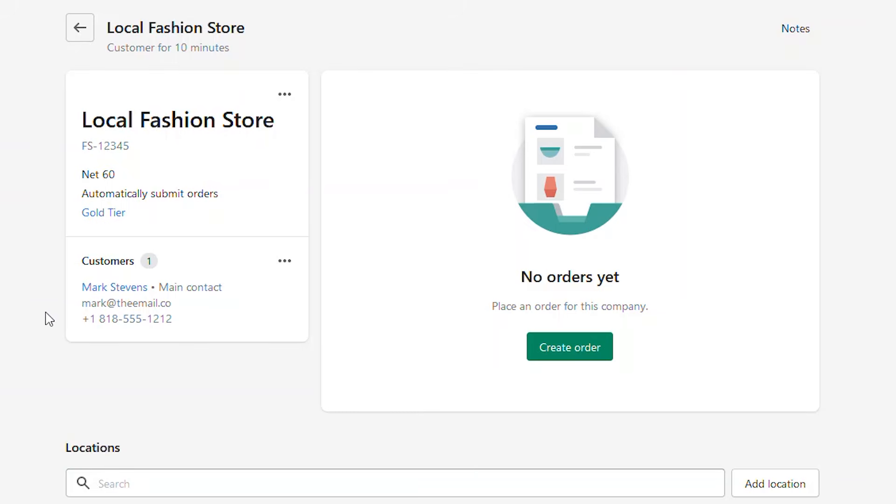
Add an existing customer to Local Fashion Store with Ordering only access, then review all its customers
click(295, 259)
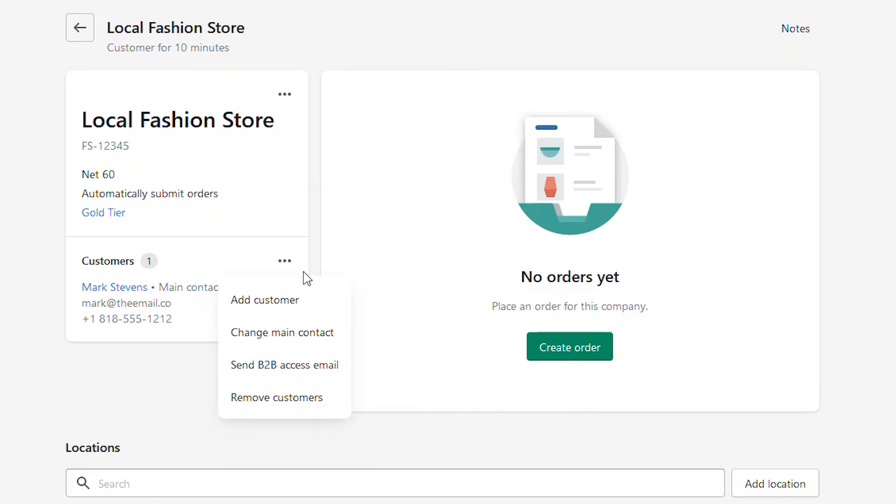
click(292, 305)
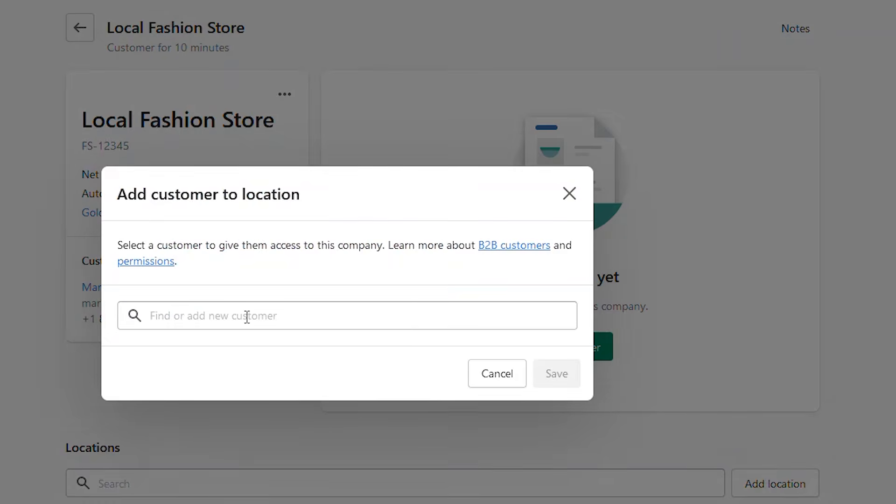
click(247, 316)
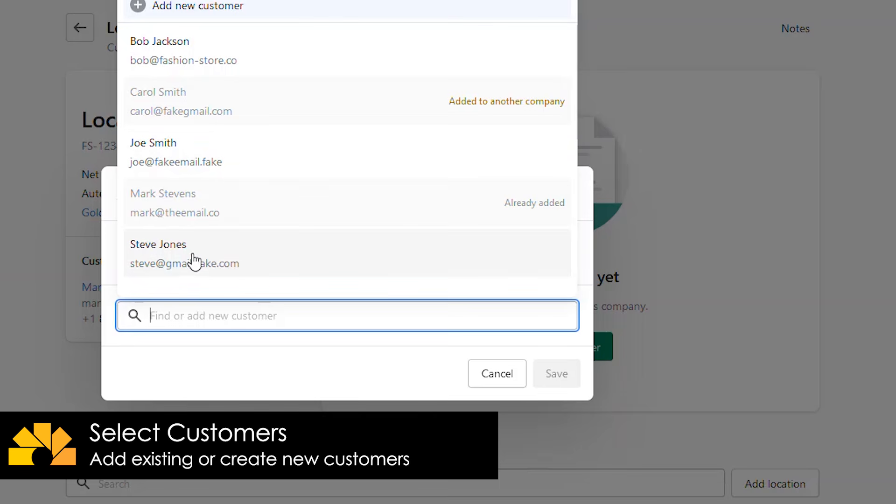
click(195, 48)
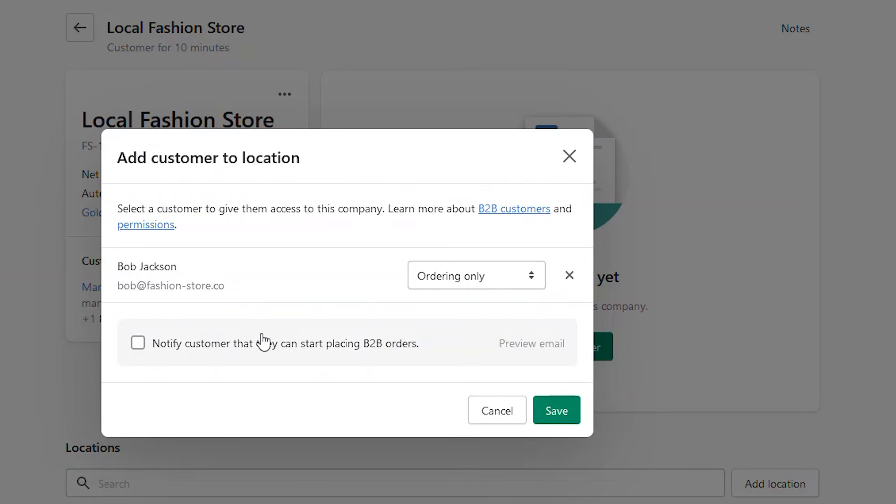
click(520, 279)
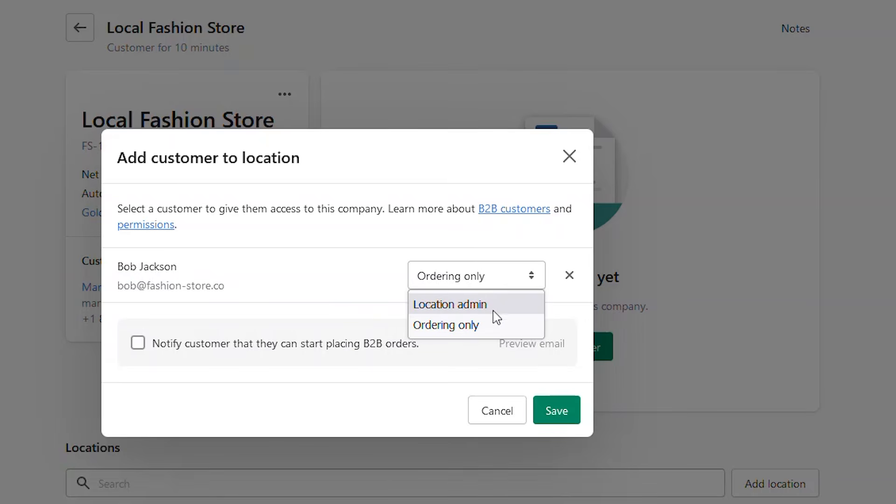
click(466, 327)
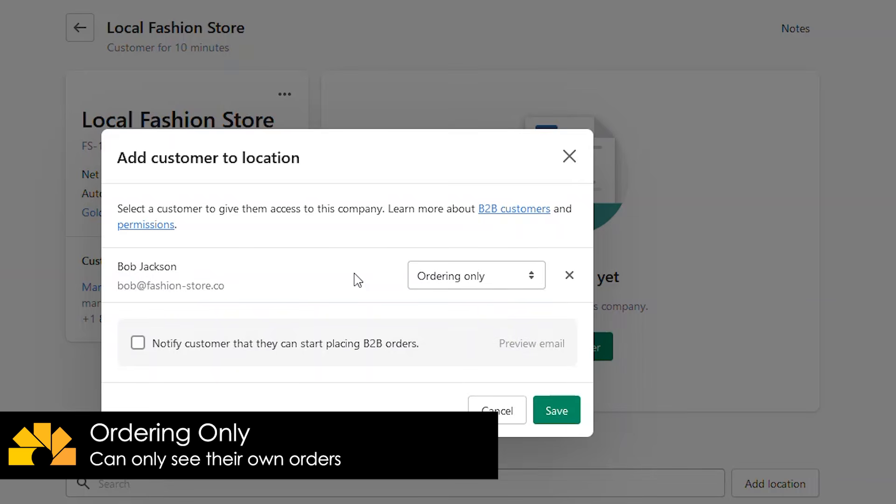
click(562, 413)
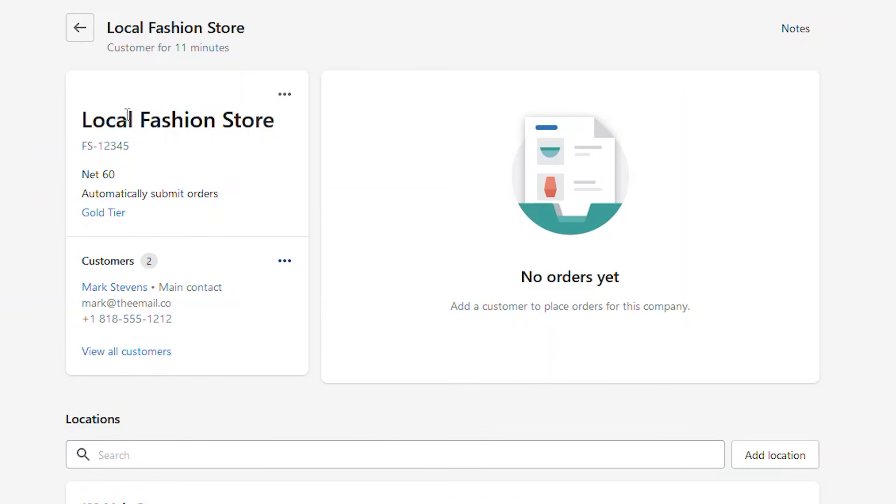
click(116, 358)
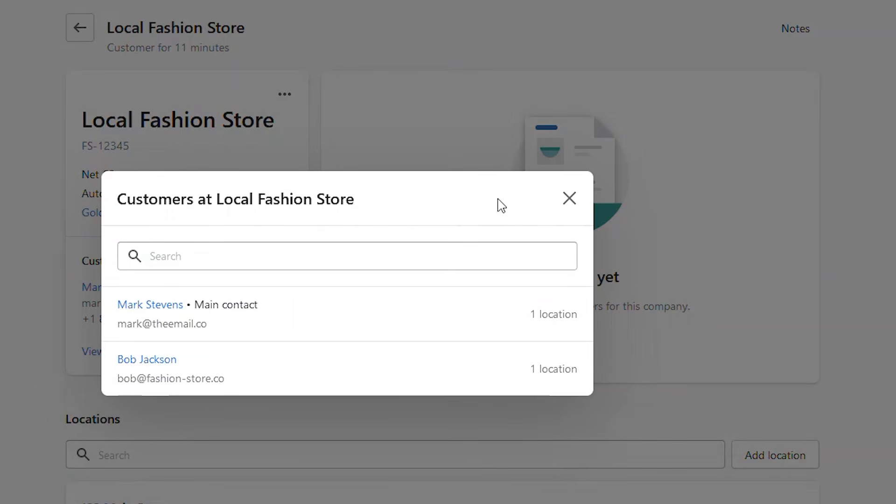
click(569, 199)
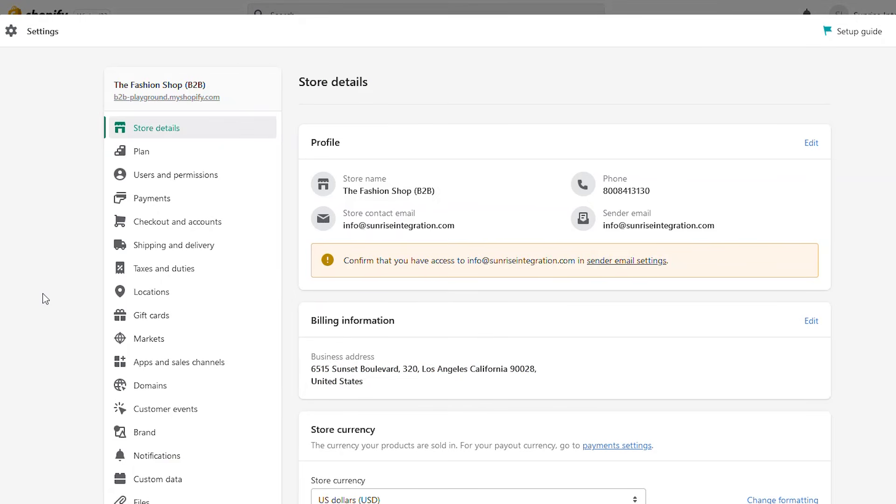
In Checkout and accounts, enable the header and checkout login link and select new customer accounts
click(233, 225)
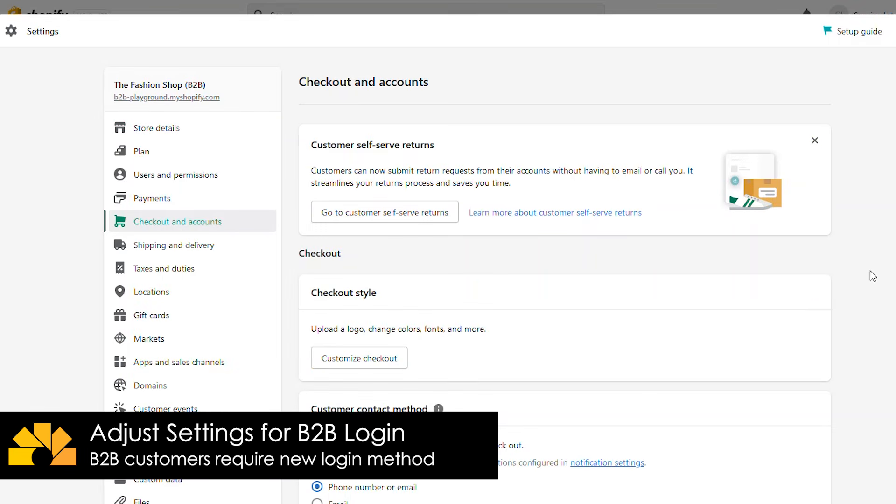
scroll(564, 275, down, 15)
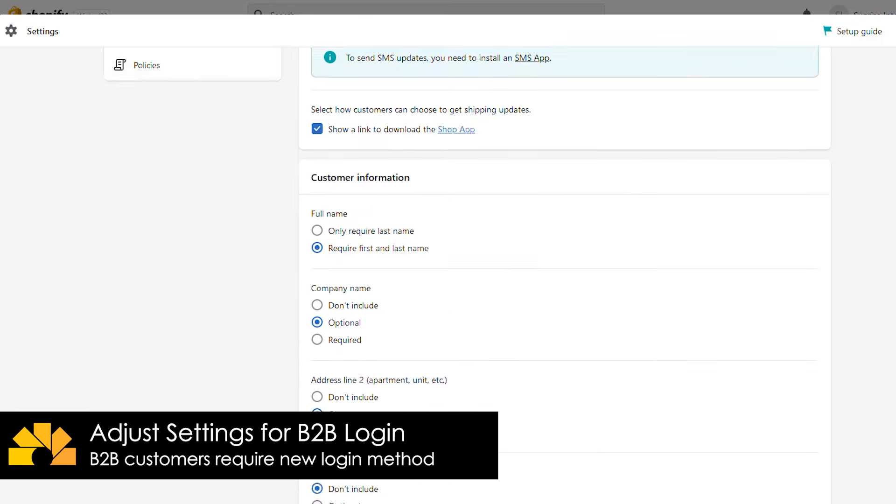
scroll(564, 275, down, 15)
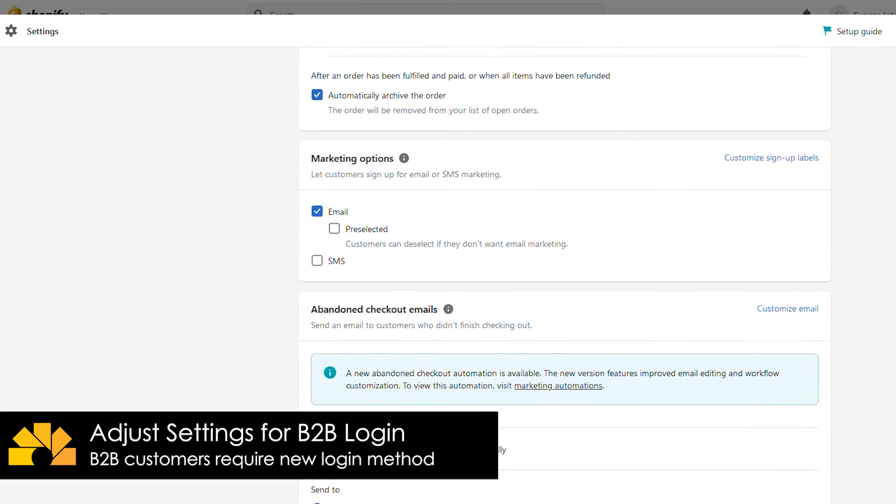
scroll(564, 275, down, 15)
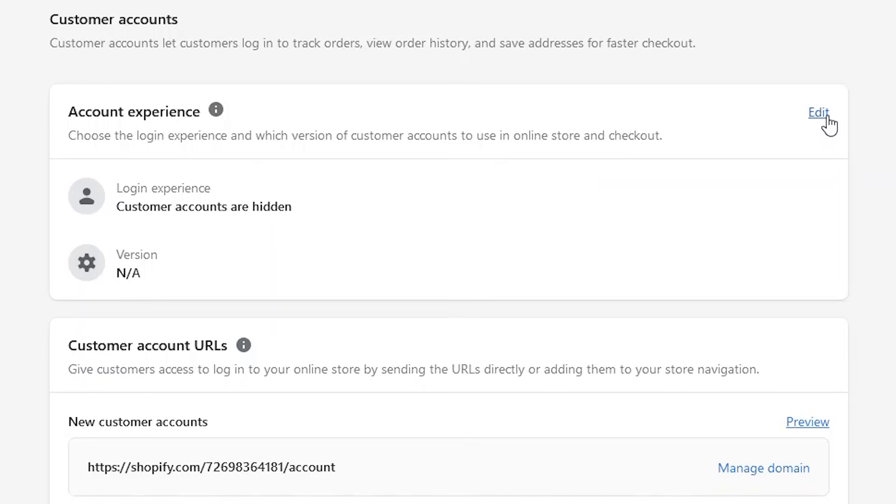
click(811, 194)
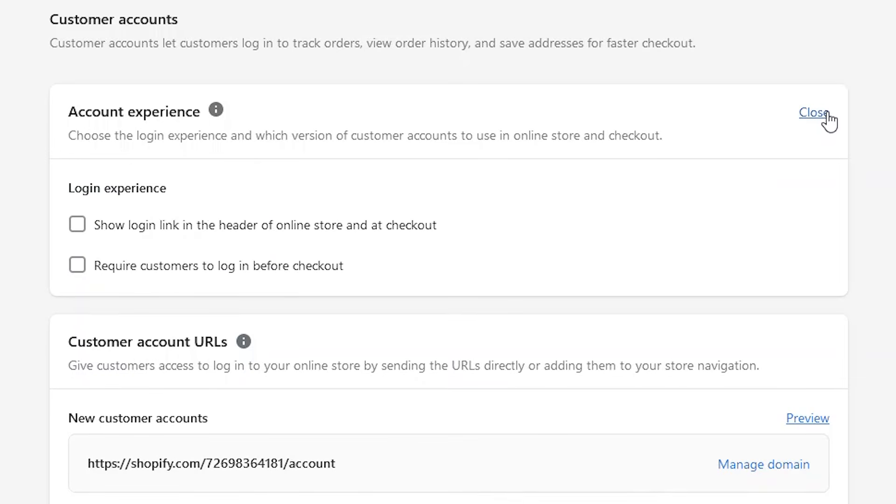
click(77, 226)
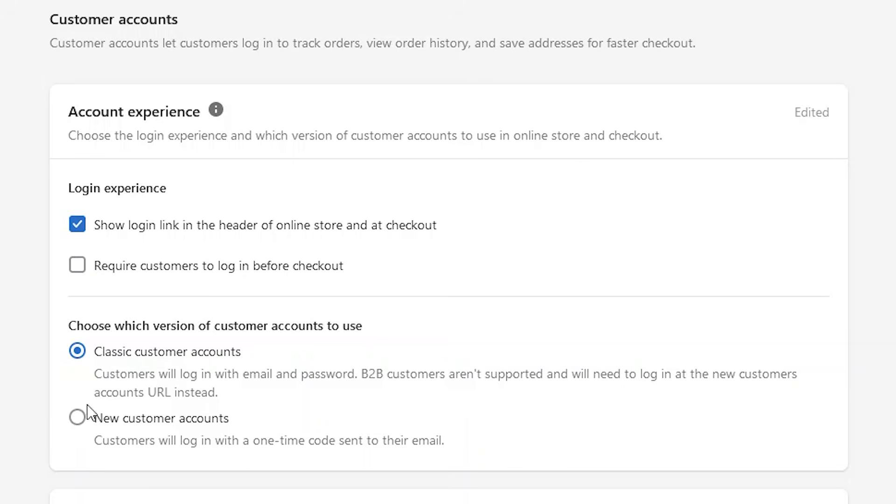
click(78, 418)
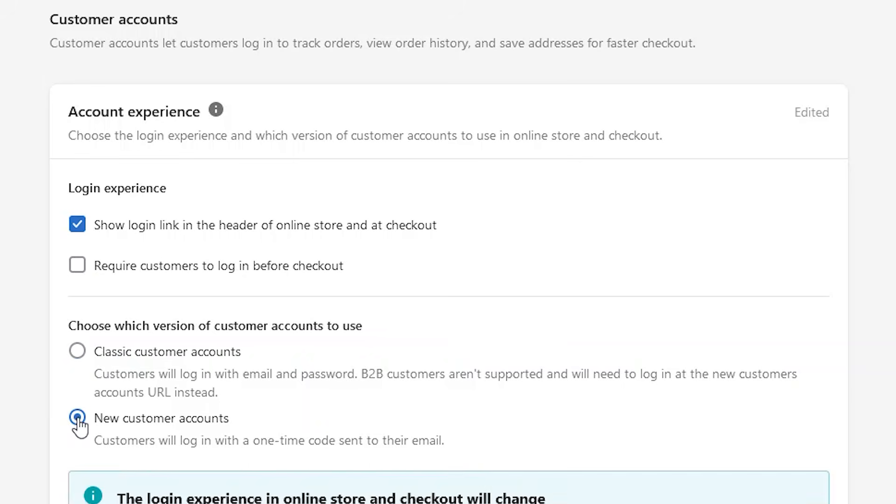
scroll(649, 326, down, 5)
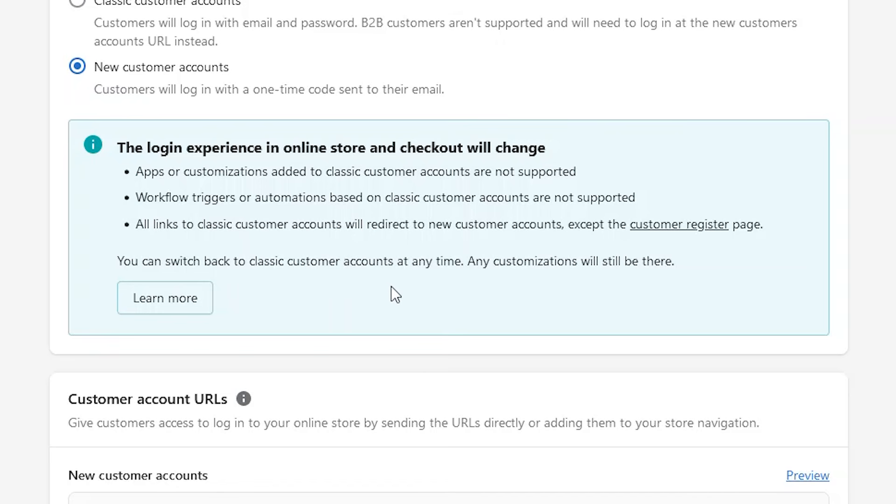
scroll(428, 194, down, 6)
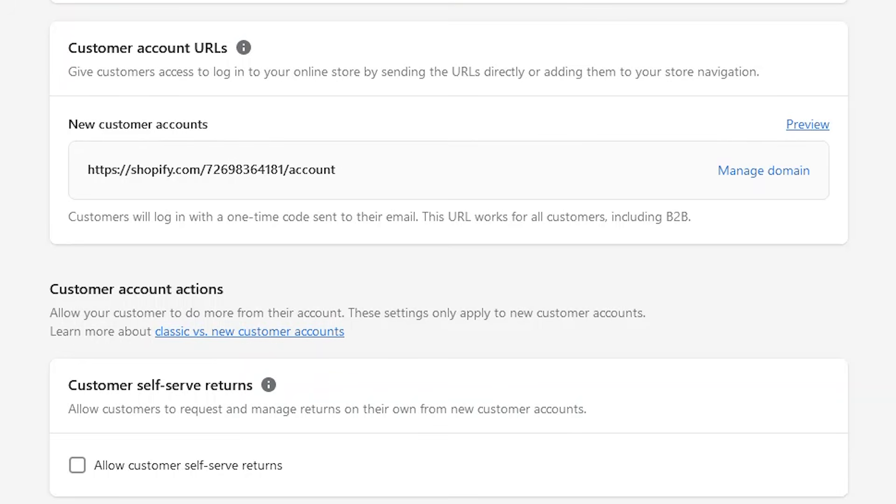
scroll(448, 252, down, 2)
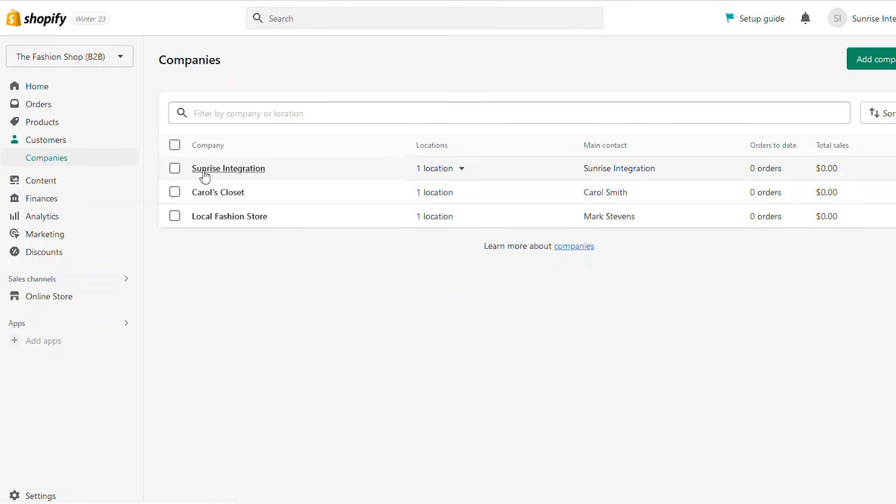
View A Multi-stripped Shirt's standard storefront price, then go to the customer login page
click(241, 179)
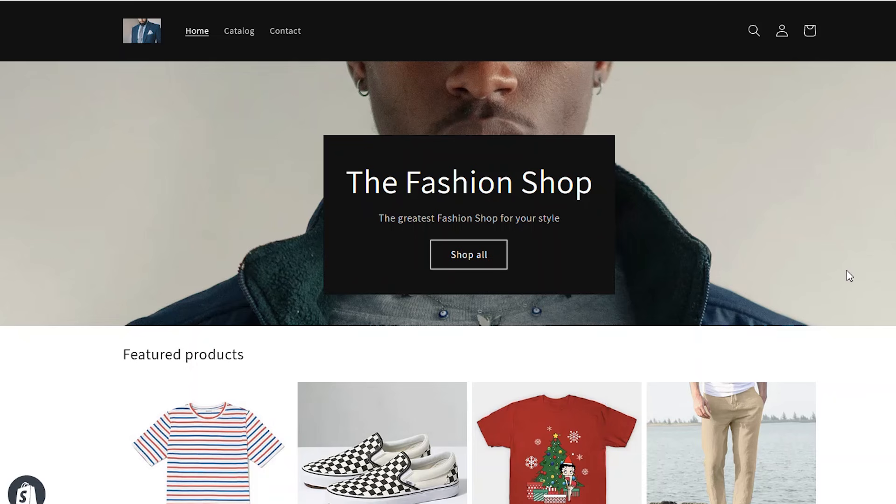
scroll(214, 290, down, 5)
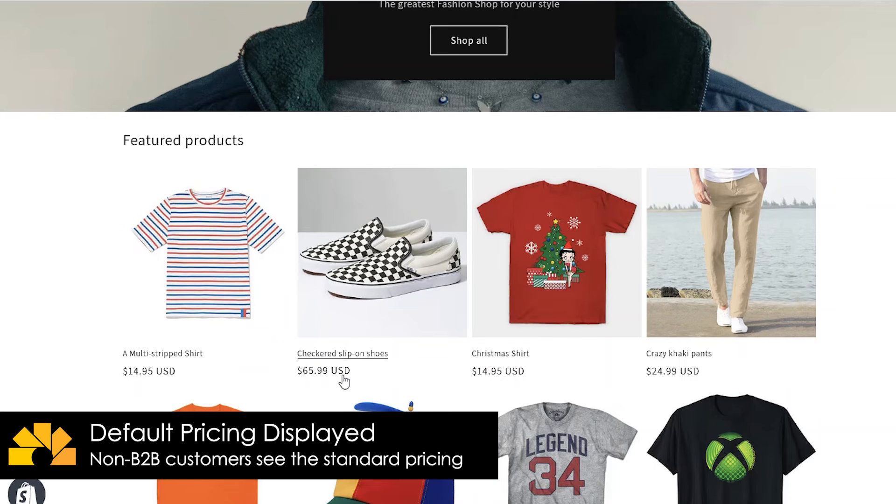
click(218, 258)
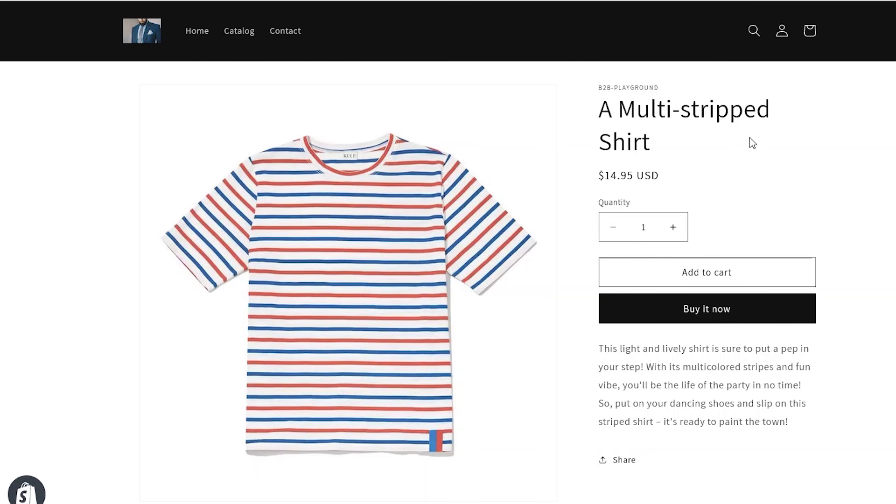
click(782, 34)
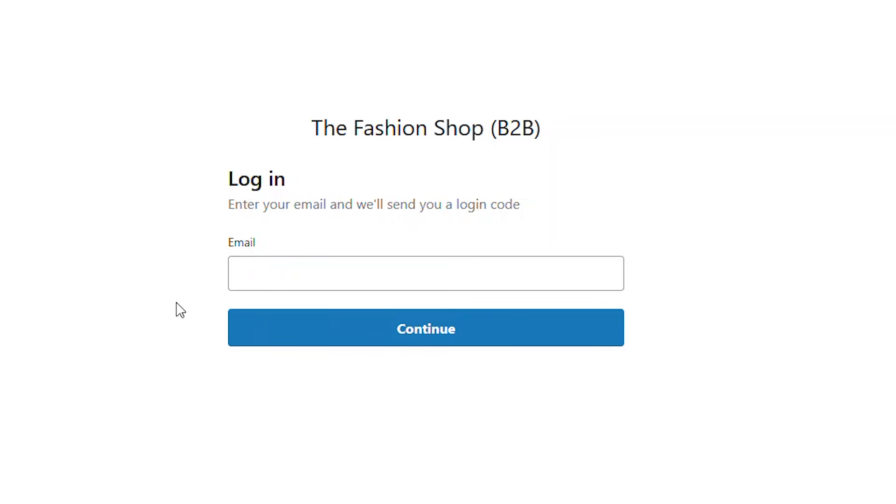
Request a login code for the company customer's email on the storefront sign-in page
drag(228, 204, 577, 210)
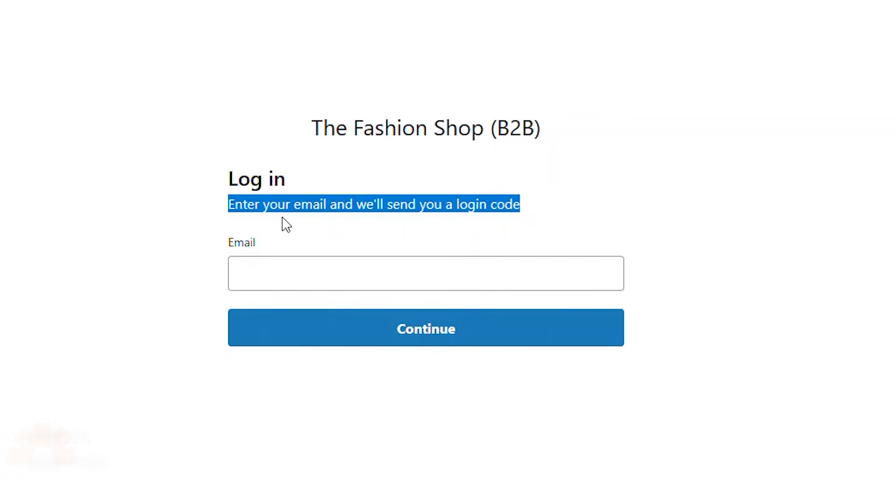
click(736, 200)
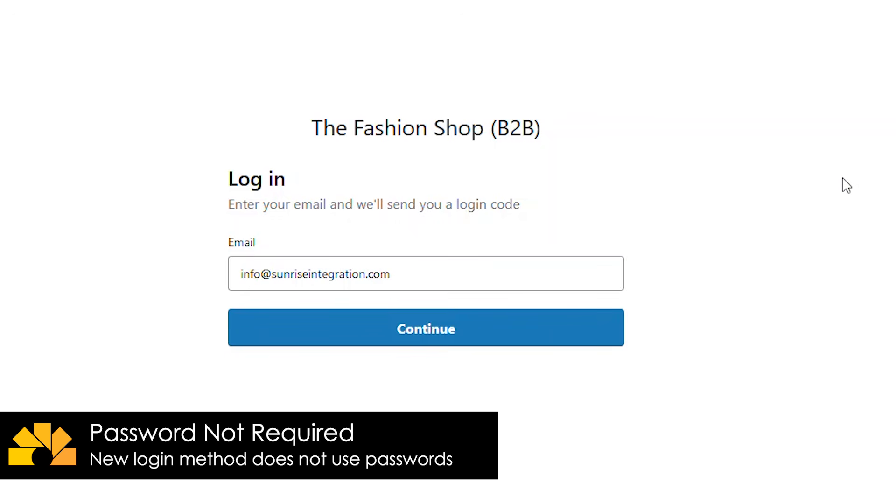
click(409, 340)
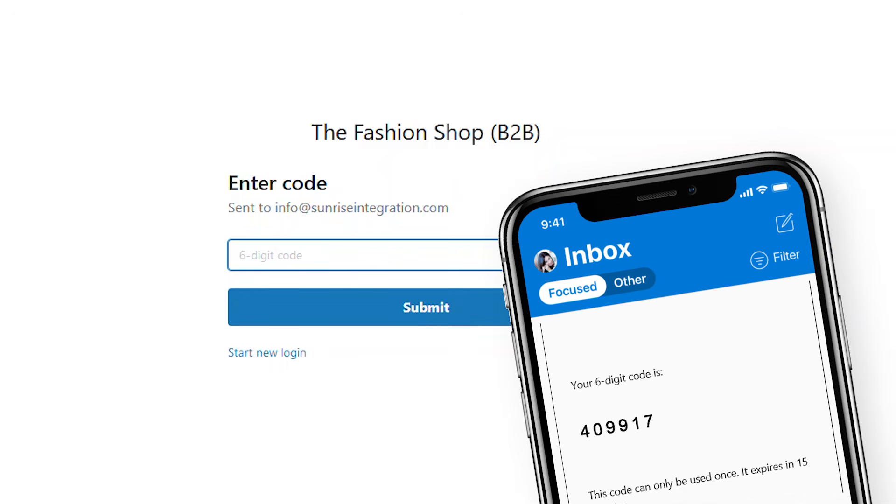
Enter the emailed 6-digit code to sign in, then view the featured products' discounted prices
click(302, 252)
click(425, 308)
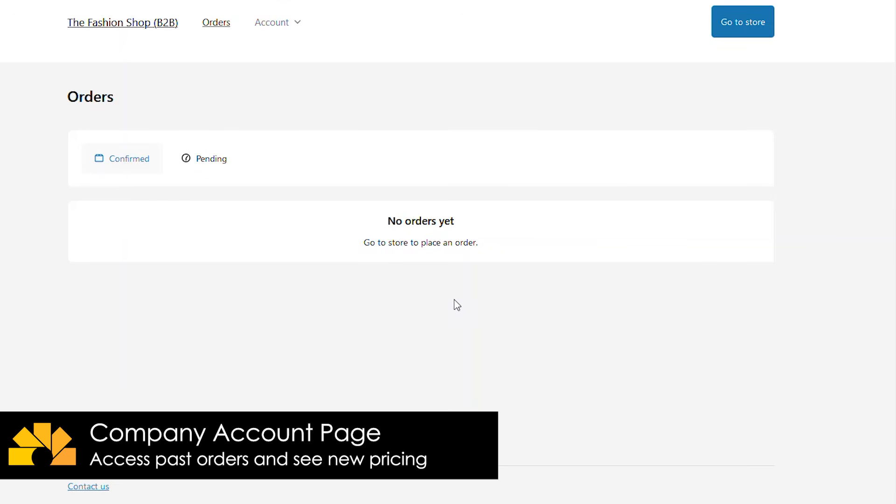
click(743, 32)
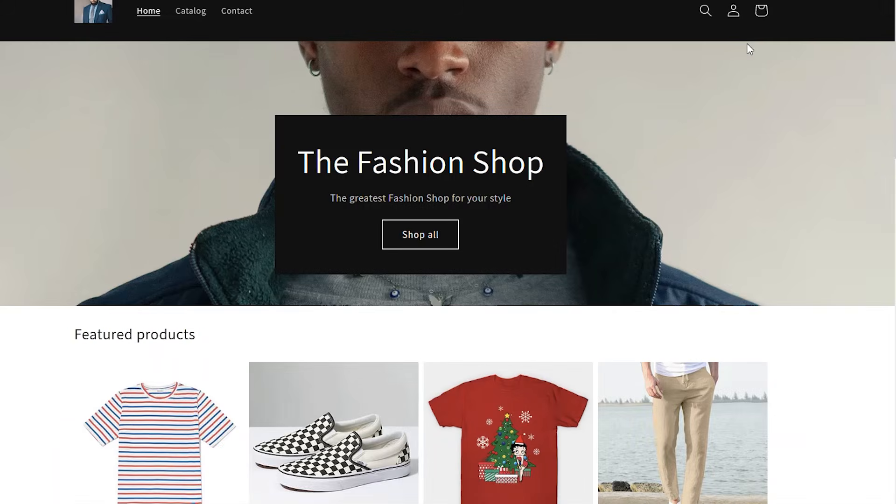
scroll(719, 206, down, 5)
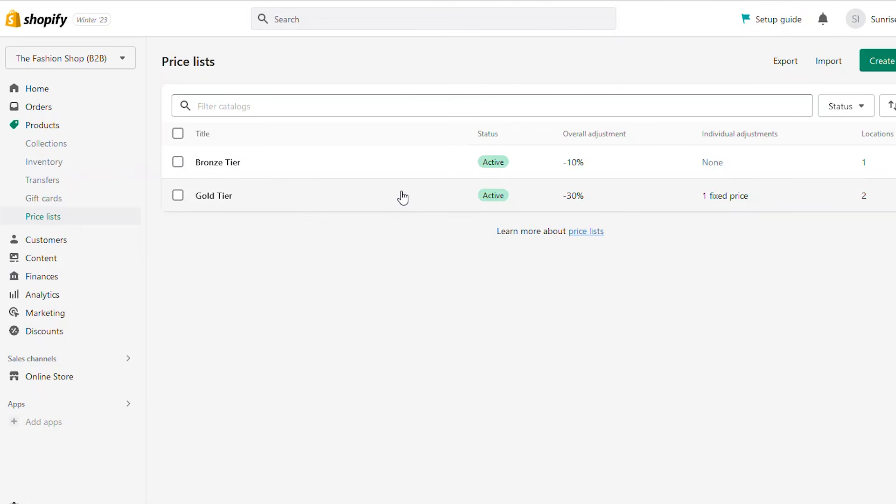
Open the Gold Tier price list and its Manage pricing page for products
click(319, 205)
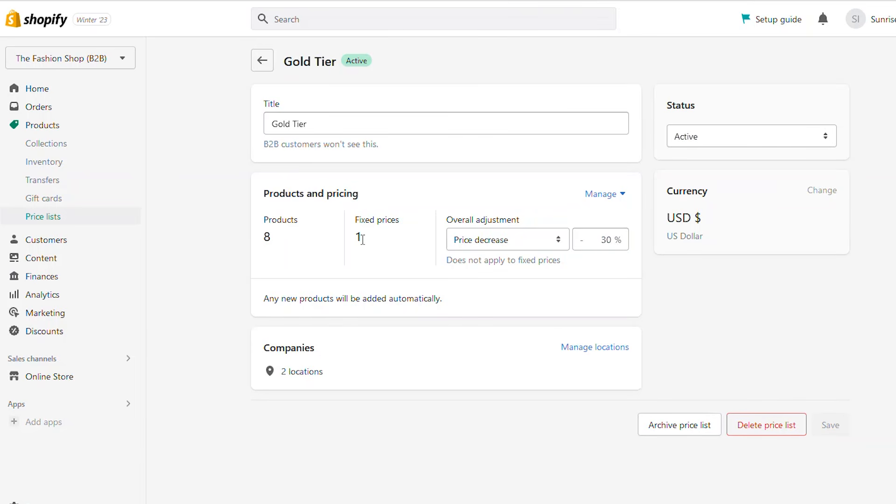
click(599, 195)
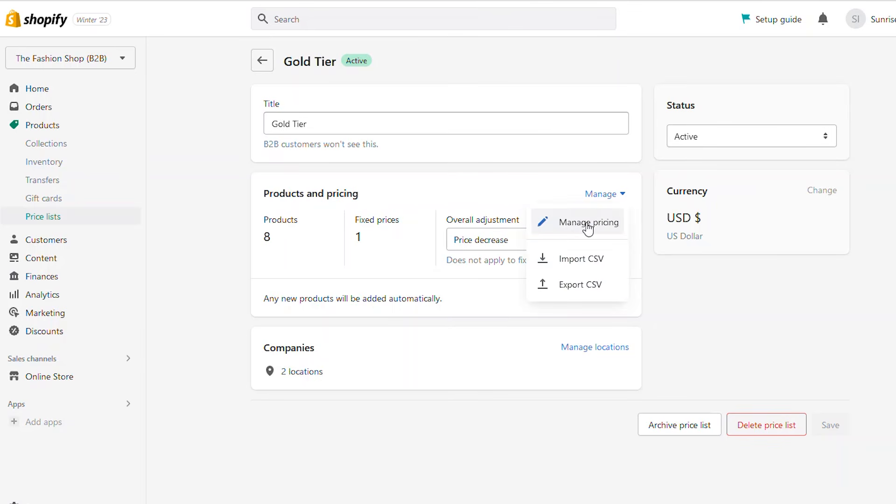
click(588, 225)
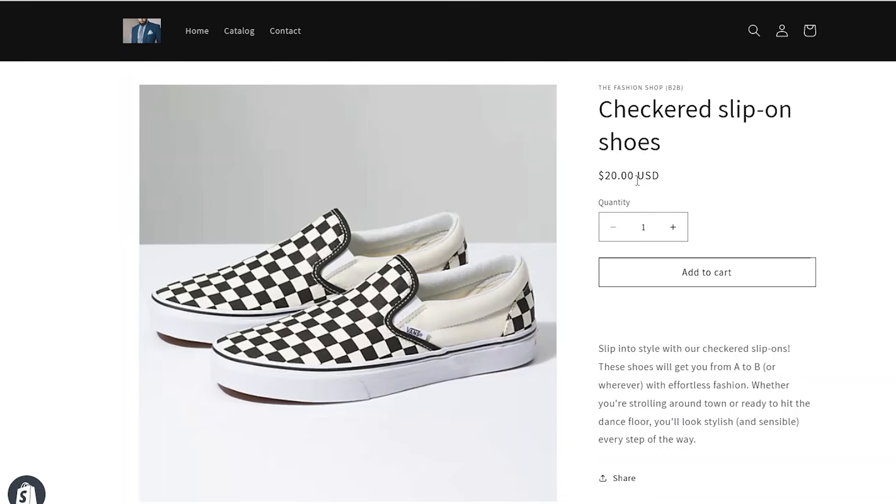
Add Checkered slip-on shoes to the cart and check out to the company's ship-to address
click(674, 277)
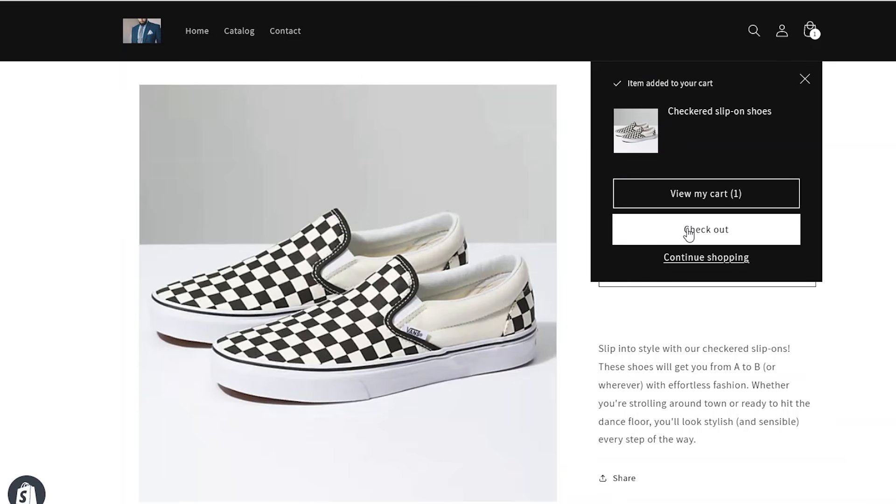
click(688, 234)
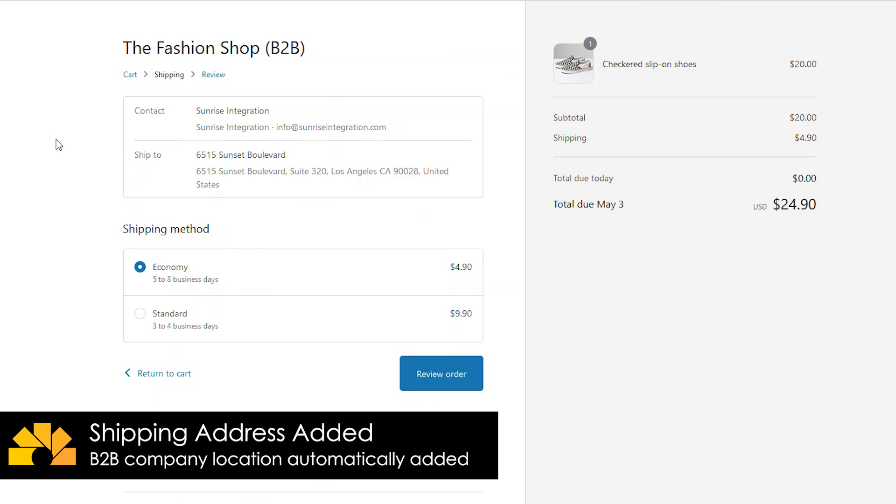
drag(200, 154, 290, 180)
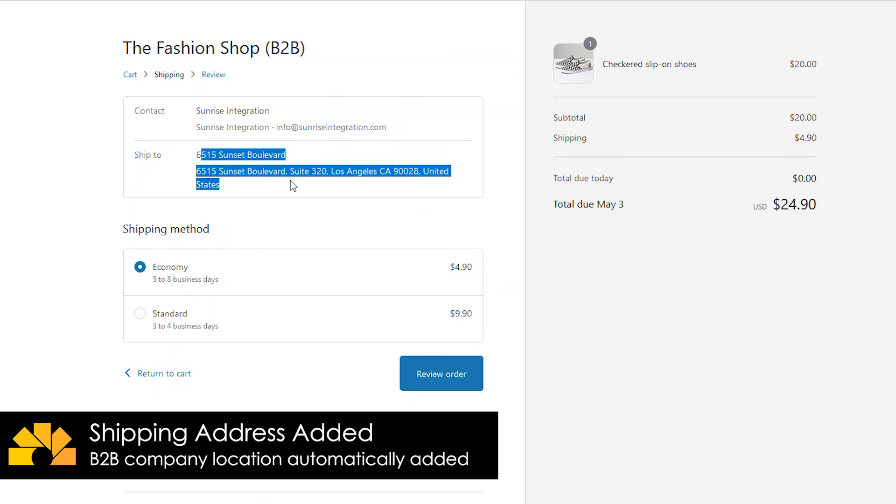
click(373, 110)
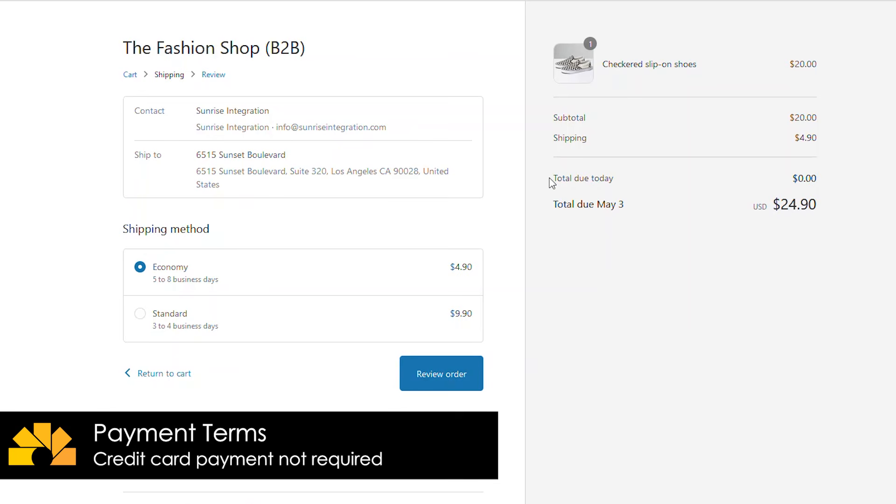
Confirm $0.00 due today, then review and submit the order on Net 60 terms
drag(549, 178, 879, 172)
click(881, 173)
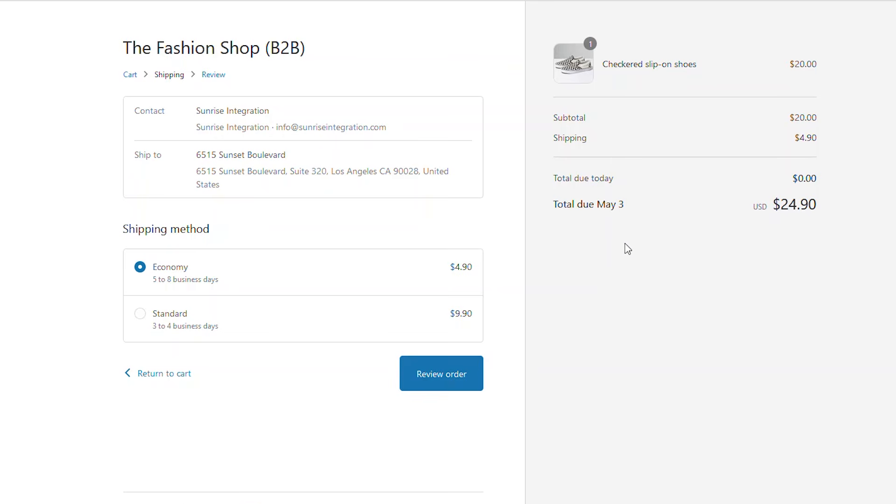
click(447, 377)
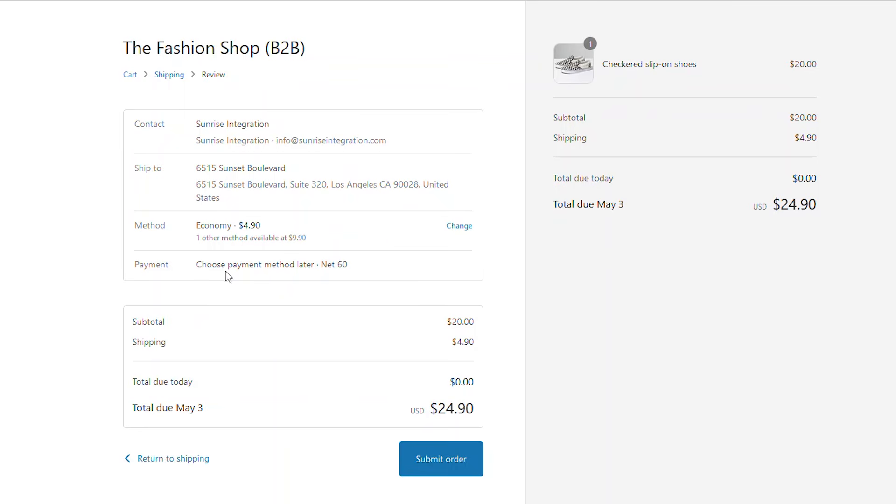
click(434, 459)
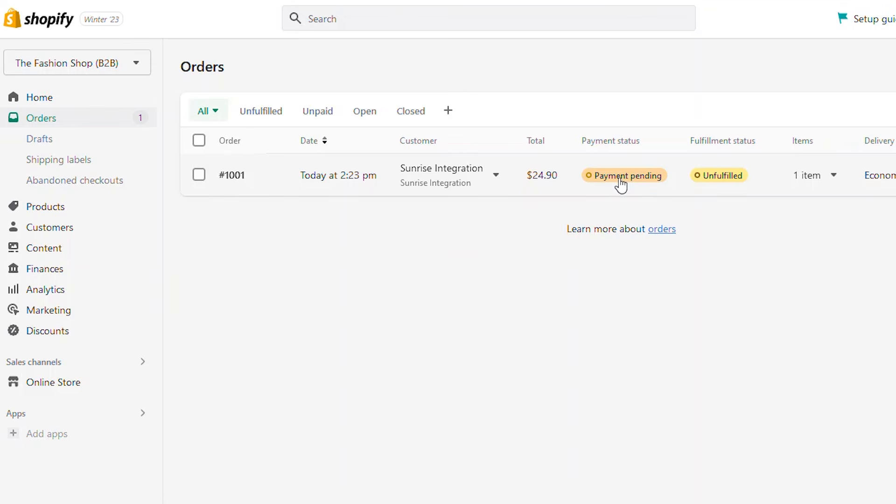
Open order #1001 and try the credit card and invoice payment options without using them
click(238, 176)
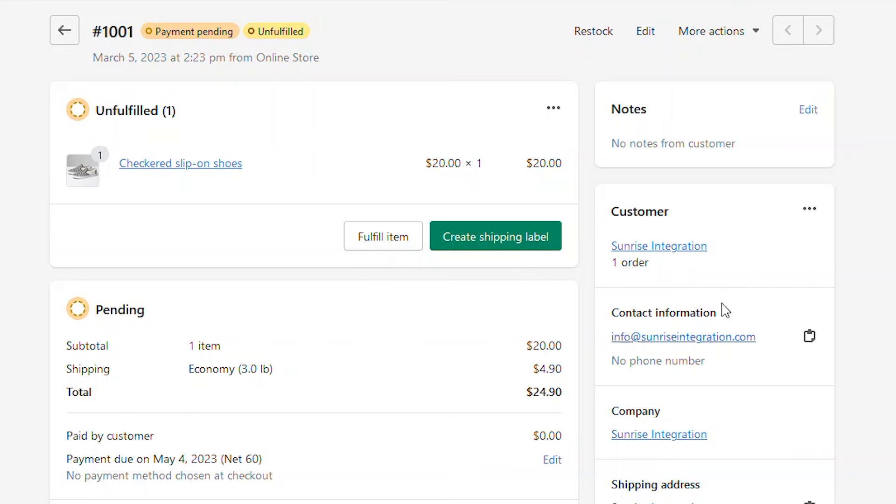
scroll(698, 242, down, 5)
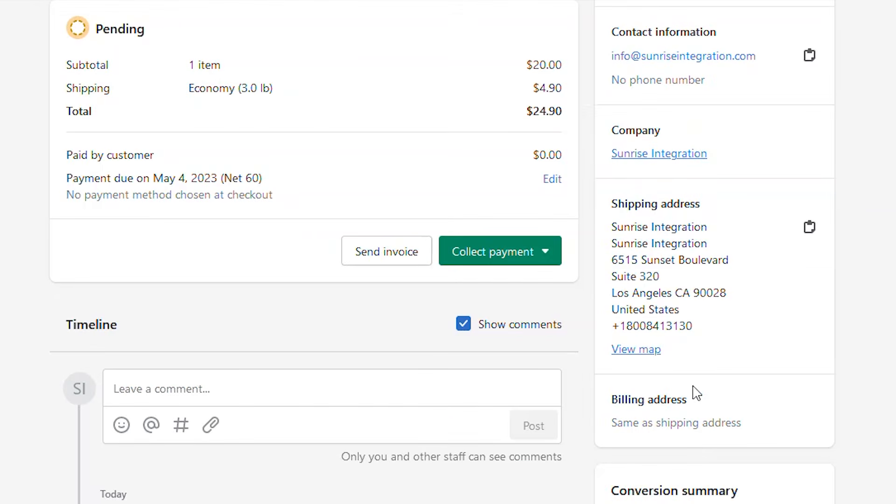
scroll(695, 391, up, 5)
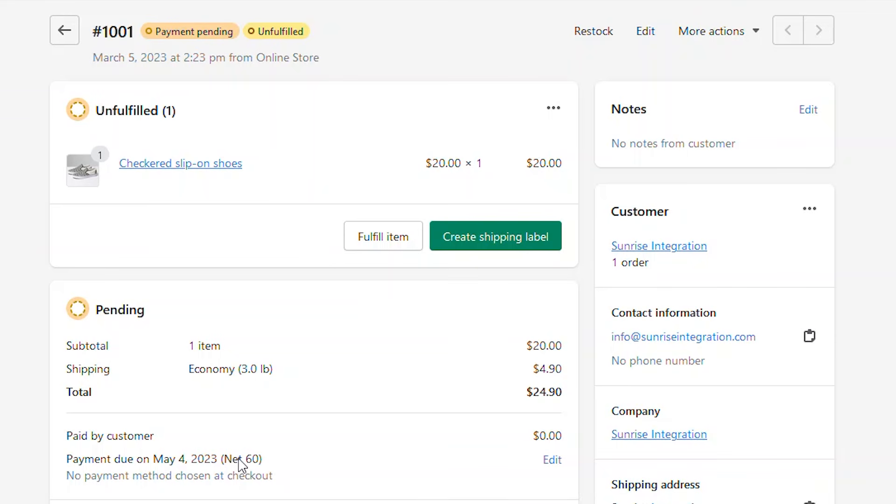
scroll(272, 453, down, 6)
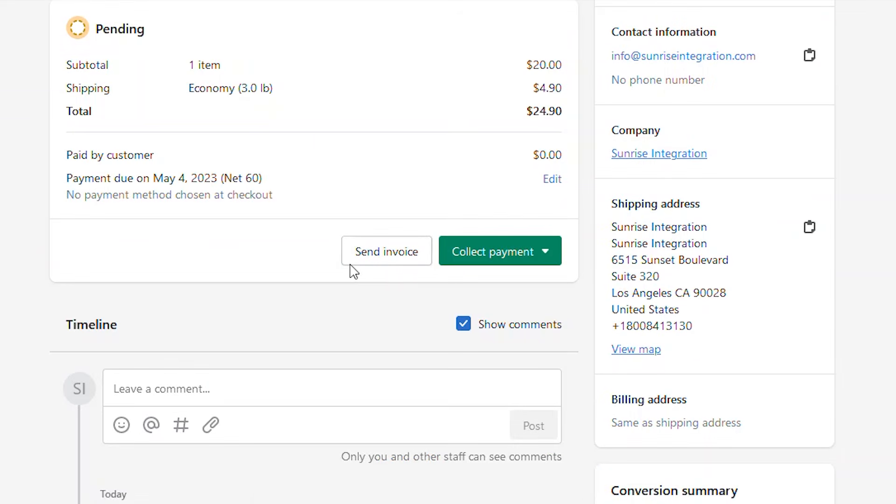
click(534, 258)
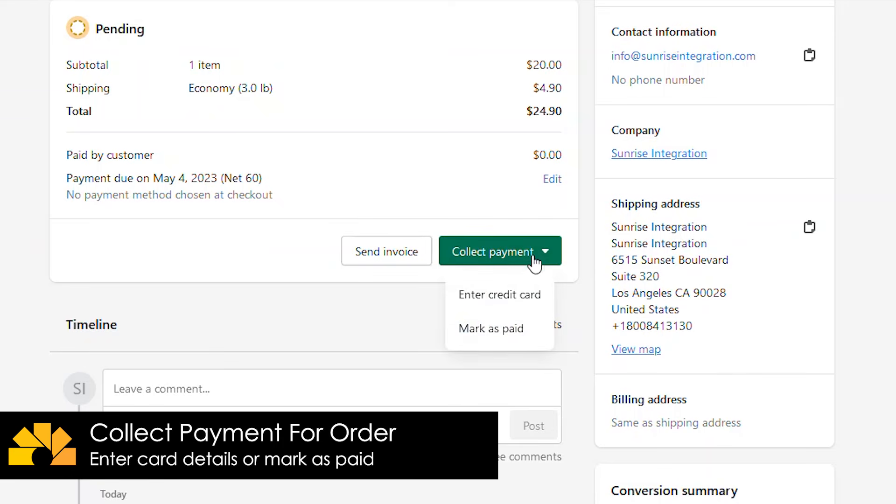
click(524, 299)
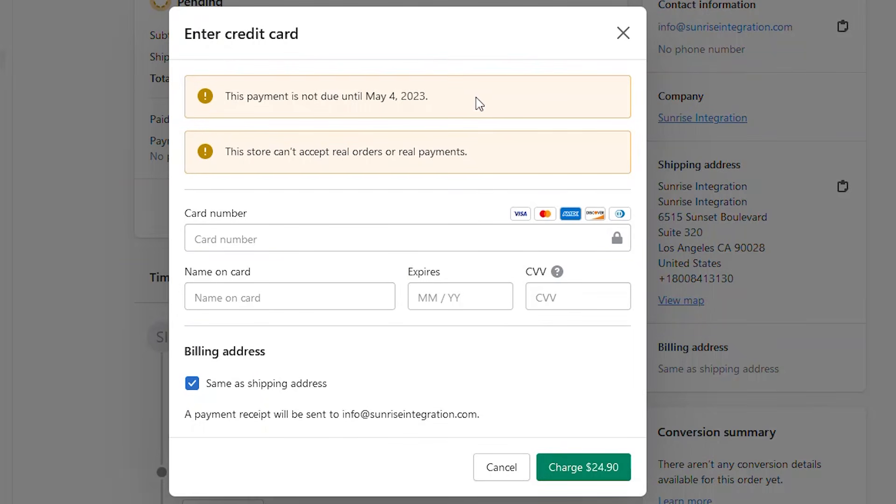
click(624, 33)
click(579, 215)
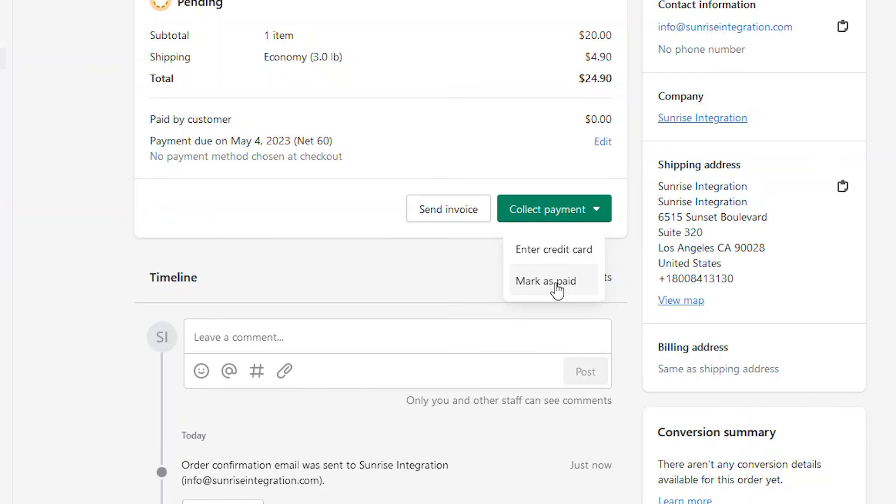
click(378, 222)
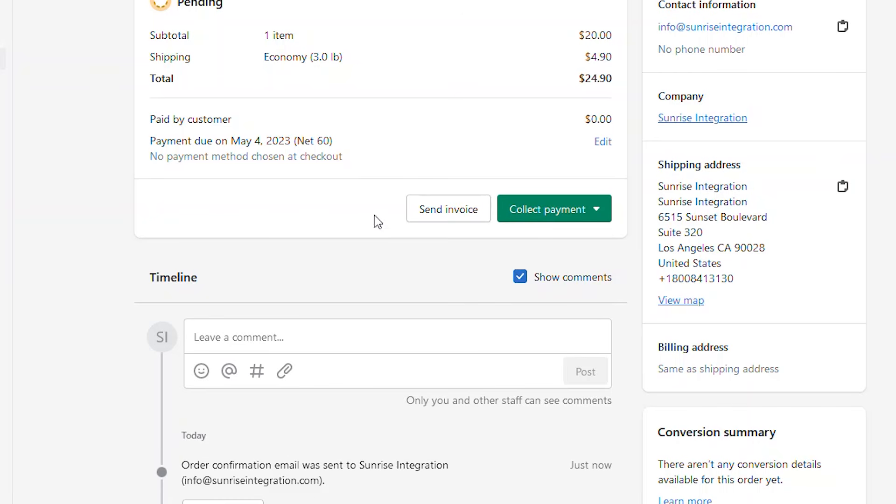
click(448, 214)
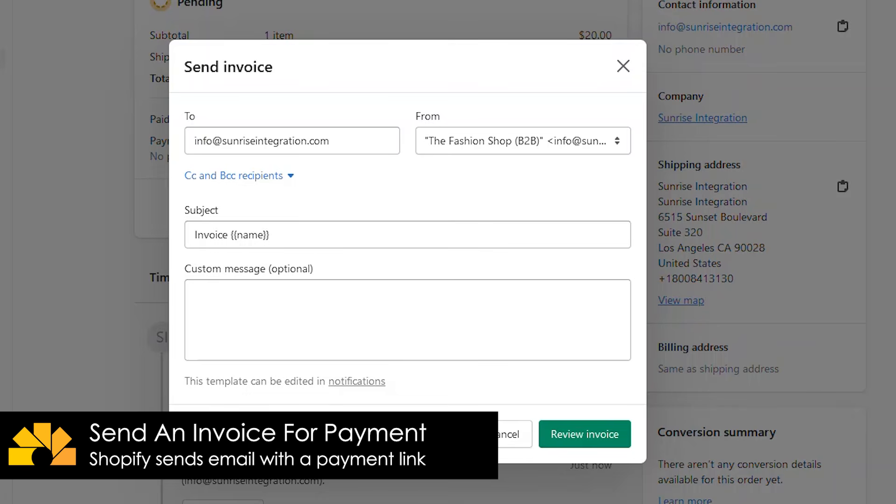
click(499, 445)
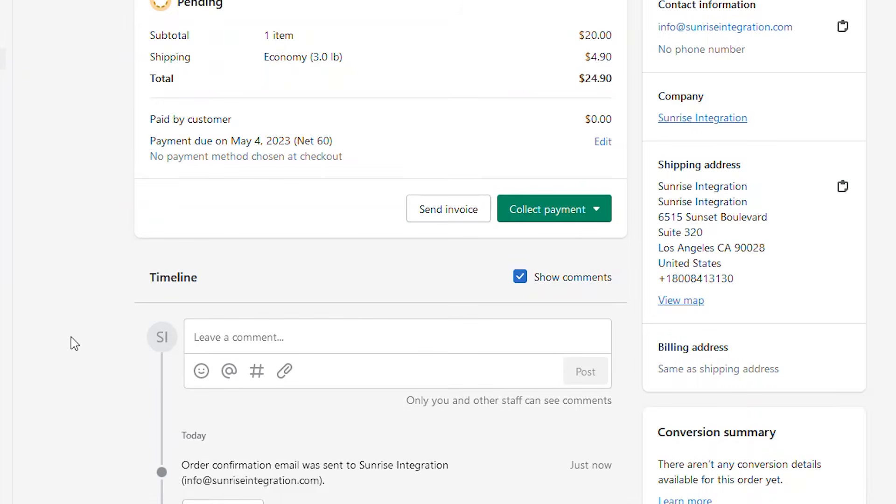
Mark order #1001 as paid and confirm it
click(544, 219)
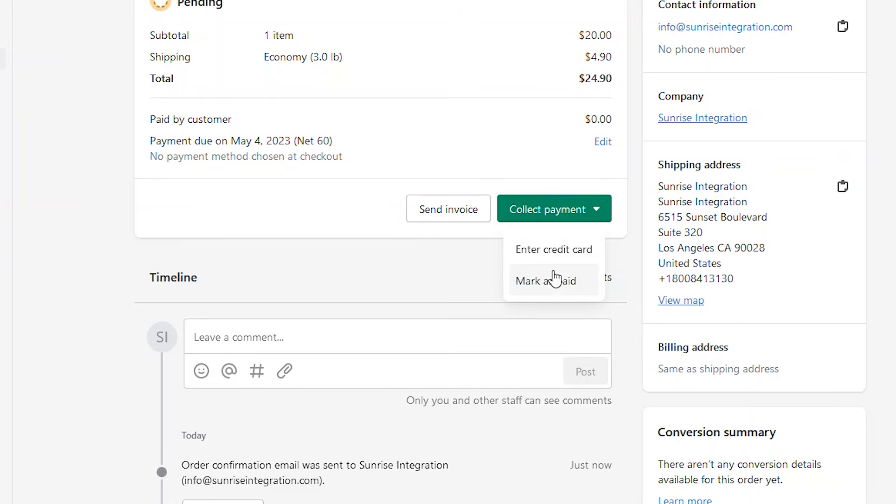
click(554, 282)
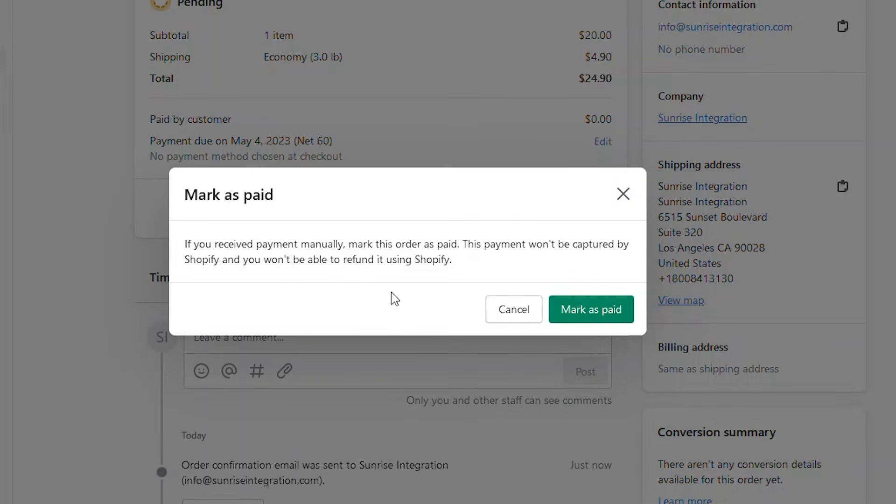
click(574, 315)
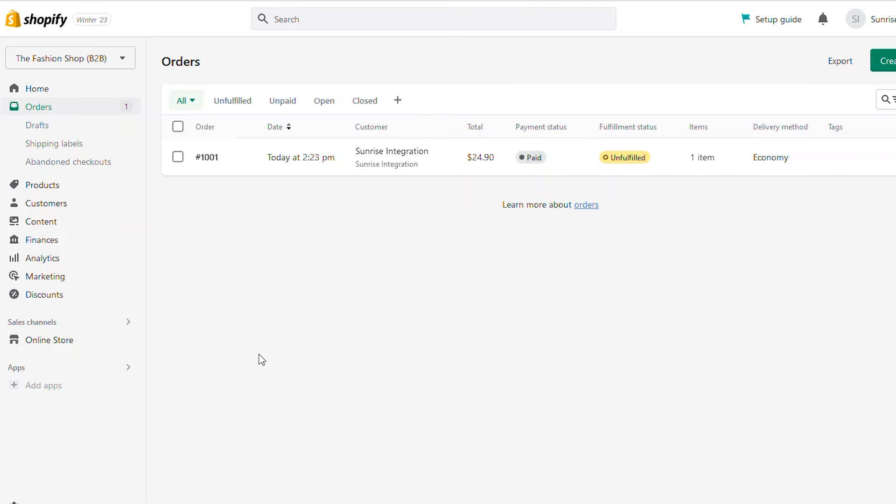
Open the Sunrise Integration customer record, then its company page under Companies
click(51, 204)
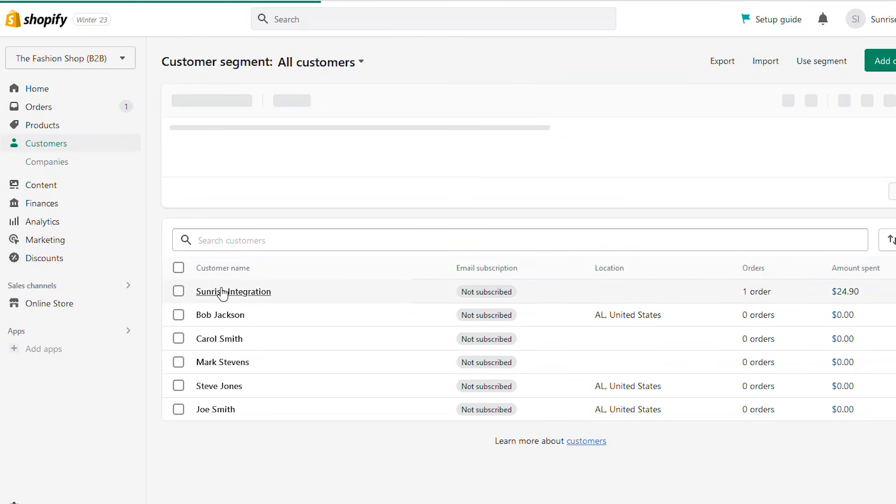
click(222, 292)
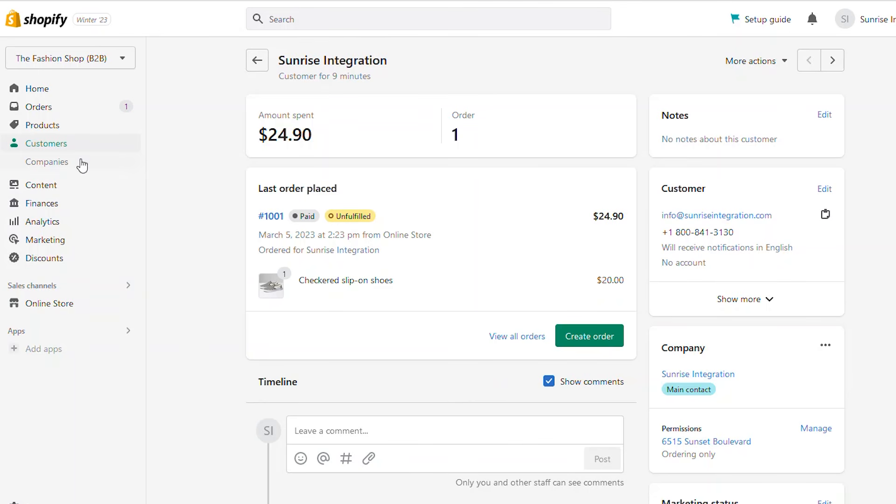
click(52, 167)
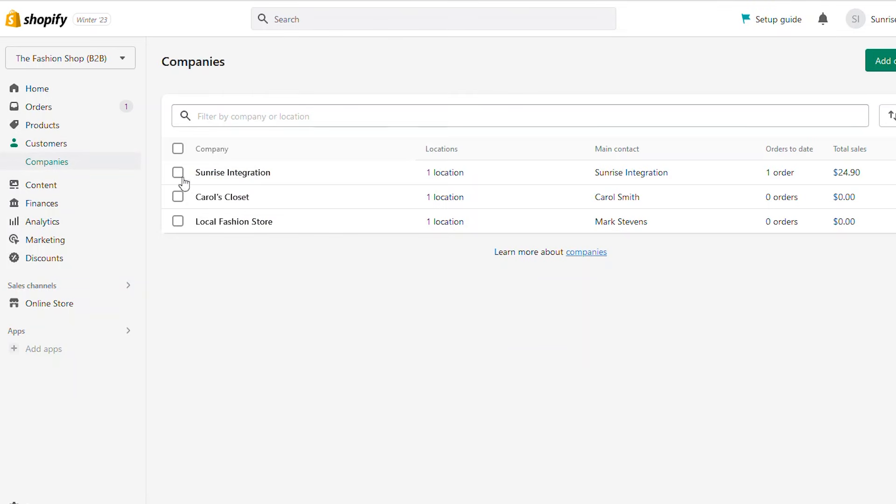
click(279, 176)
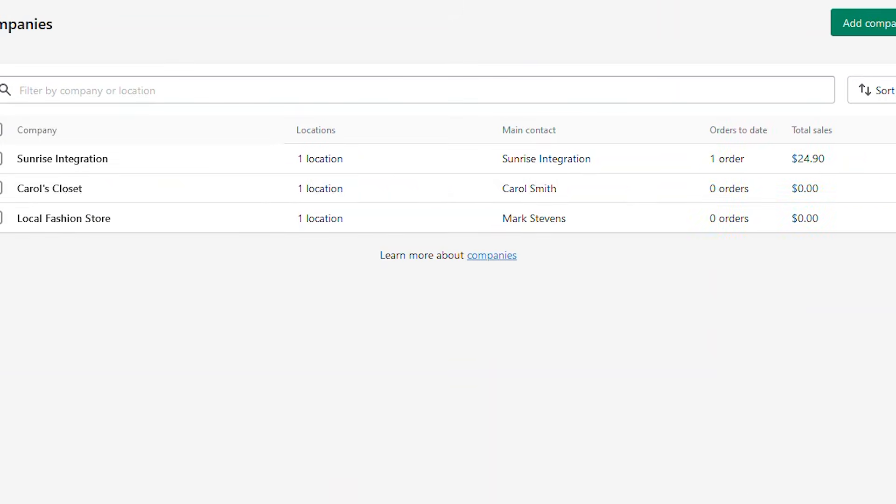
Return to the Sunrise Integration company page and start a new order for it
click(66, 191)
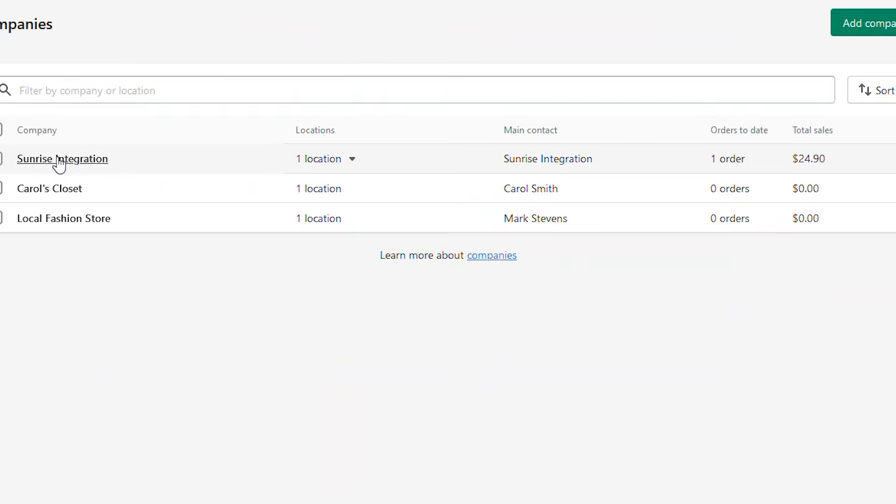
click(57, 158)
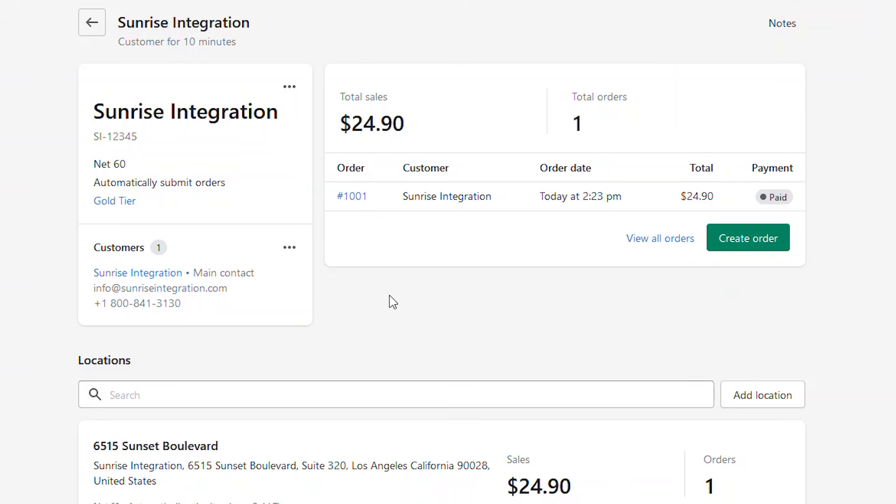
click(759, 244)
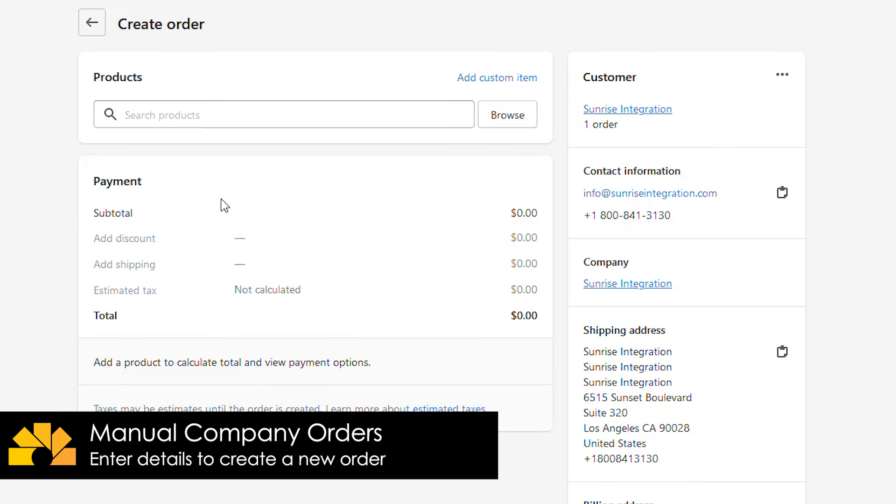
Add Checkered slip-on shoes and Rugby Tee to the order from the product browser
click(217, 114)
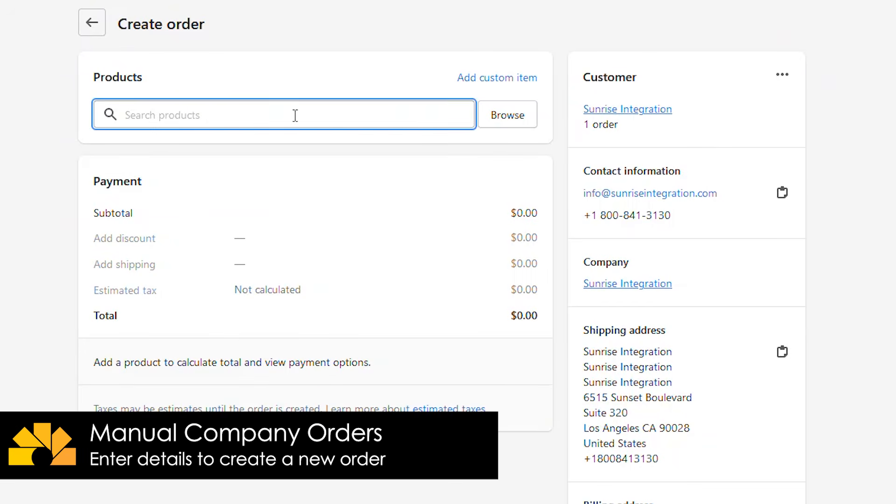
click(504, 119)
click(206, 243)
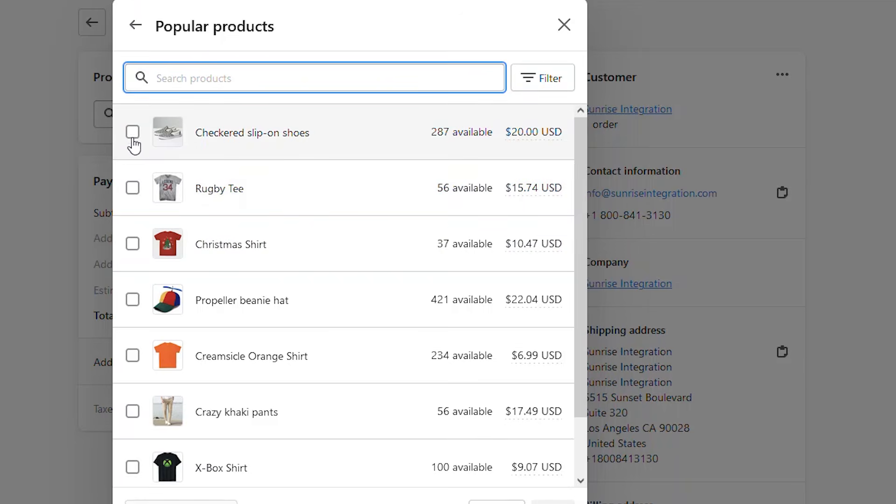
click(132, 136)
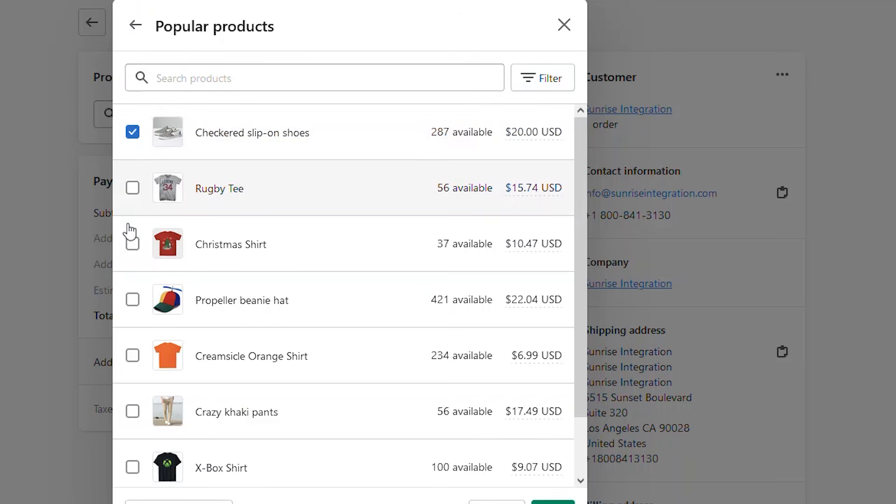
click(132, 192)
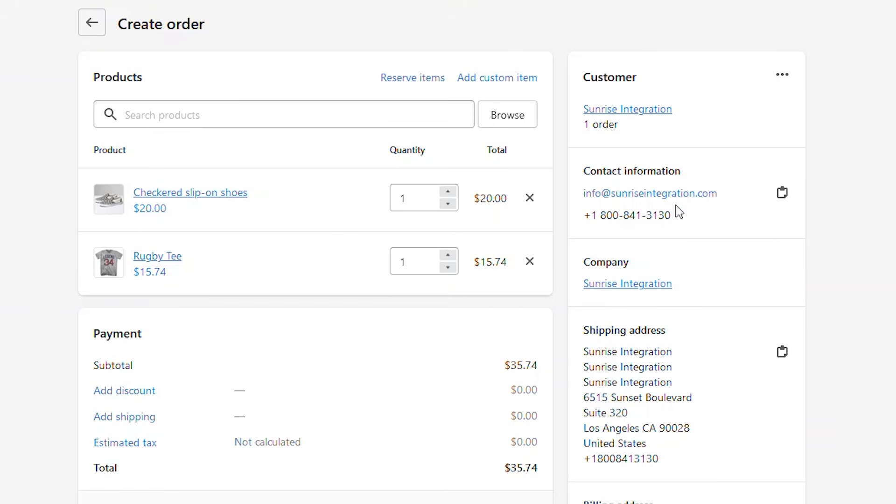
scroll(694, 407, down, 5)
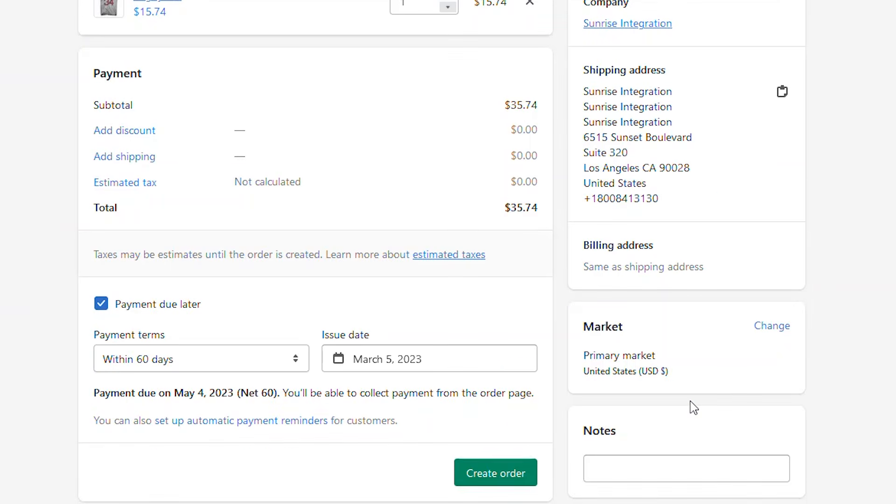
Set payment terms to Within 30 days and open the saved draft #D1
click(226, 364)
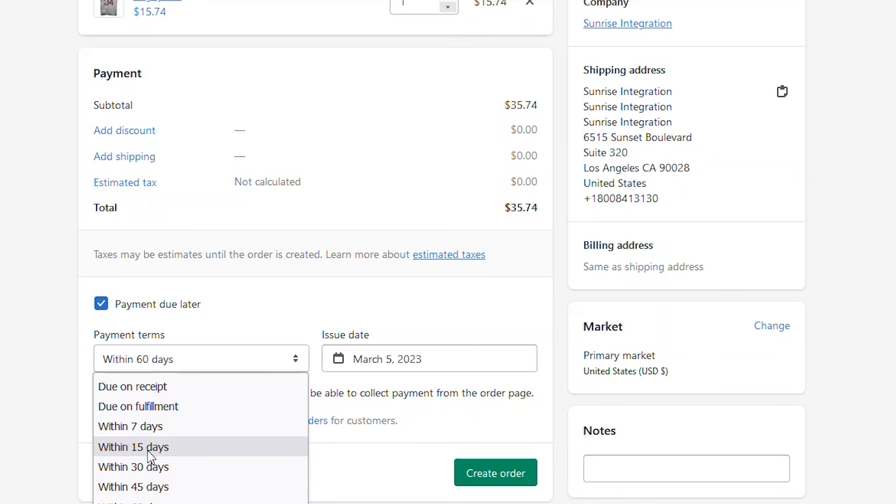
click(168, 467)
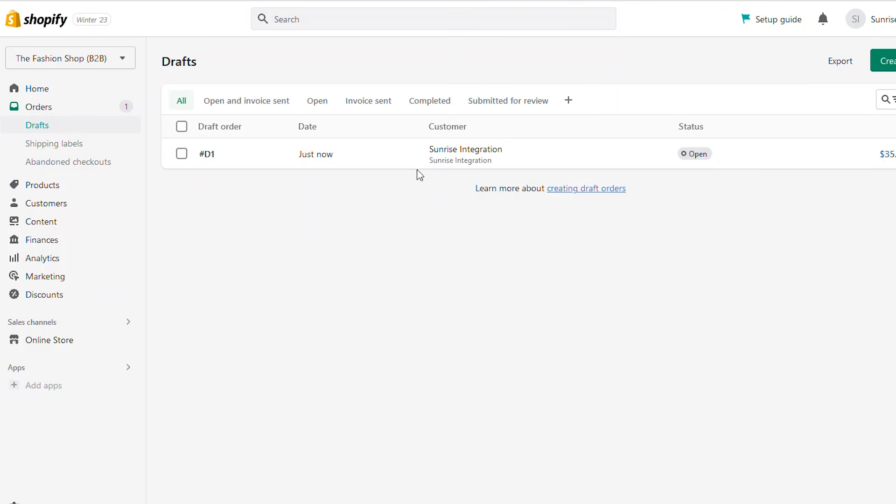
click(246, 160)
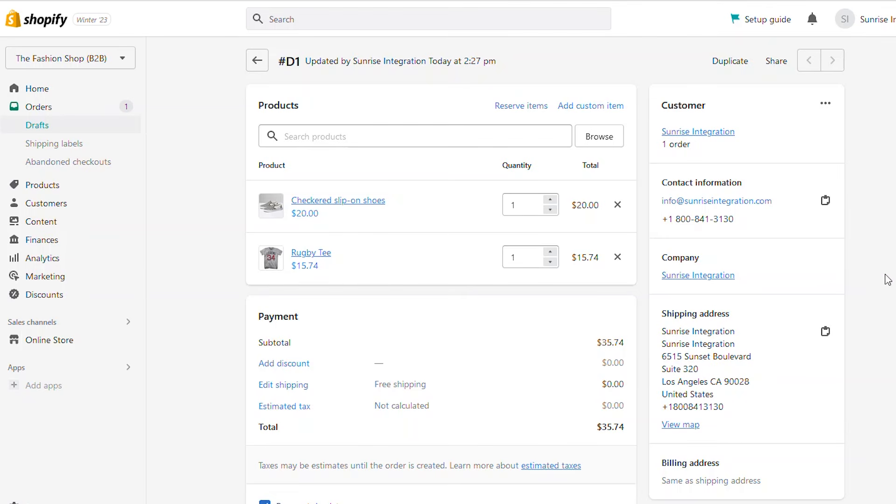
Convert draft #D1 into pending-payment order #1002 due April 4, 2023, then view Companies
scroll(888, 280, down, 5)
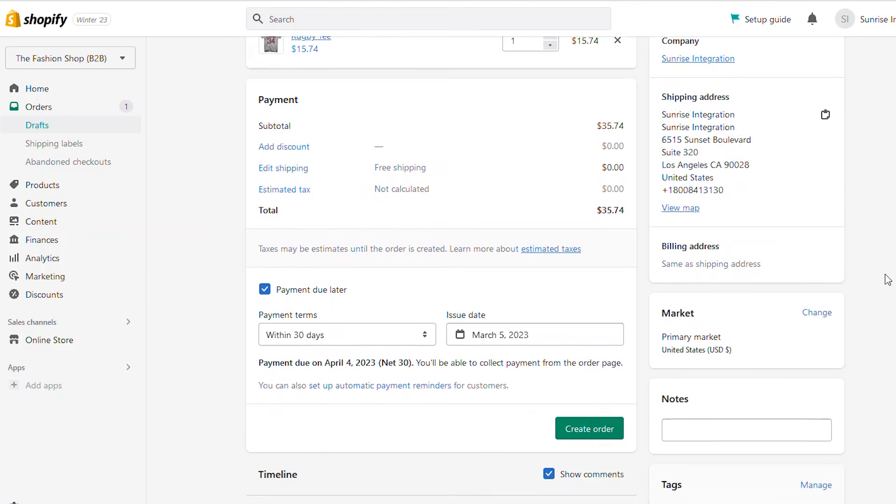
scroll(888, 280, down, 4)
scroll(887, 280, up, 9)
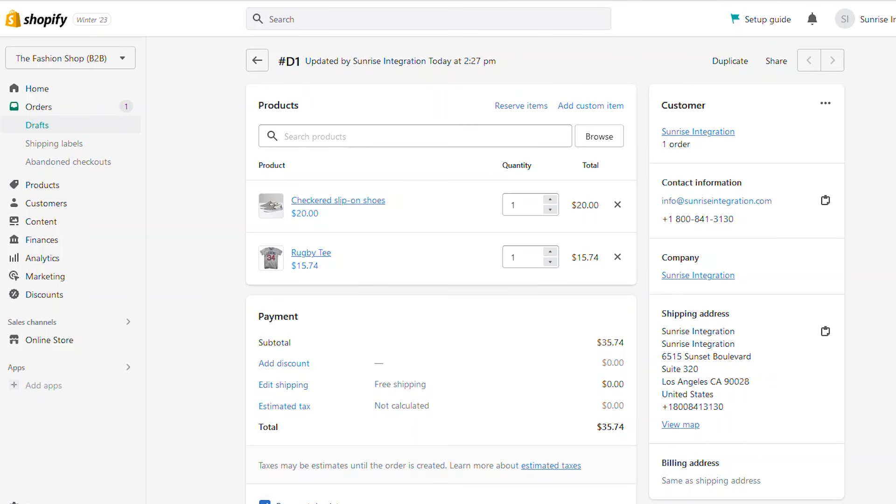
scroll(883, 242, down, 5)
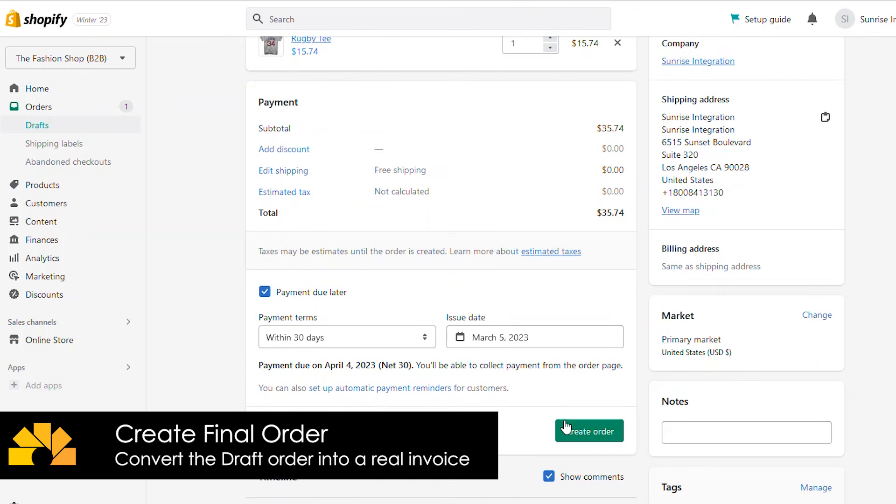
click(580, 433)
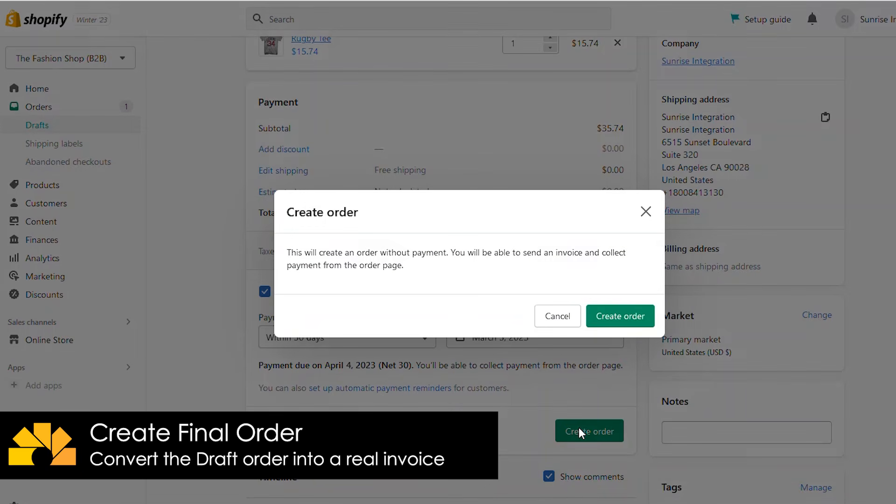
click(611, 321)
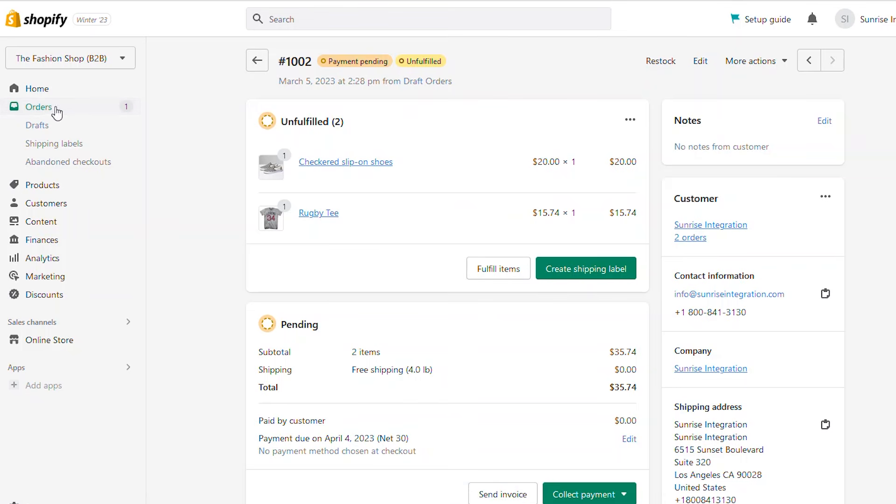
click(256, 60)
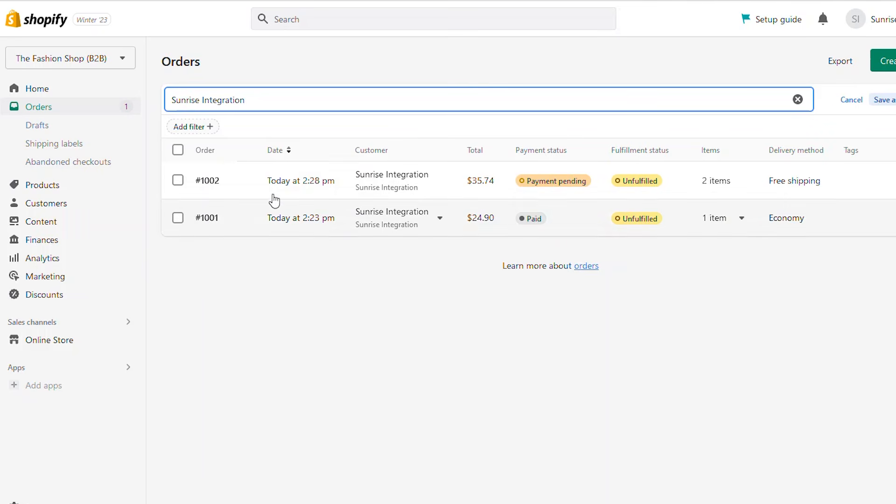
click(47, 161)
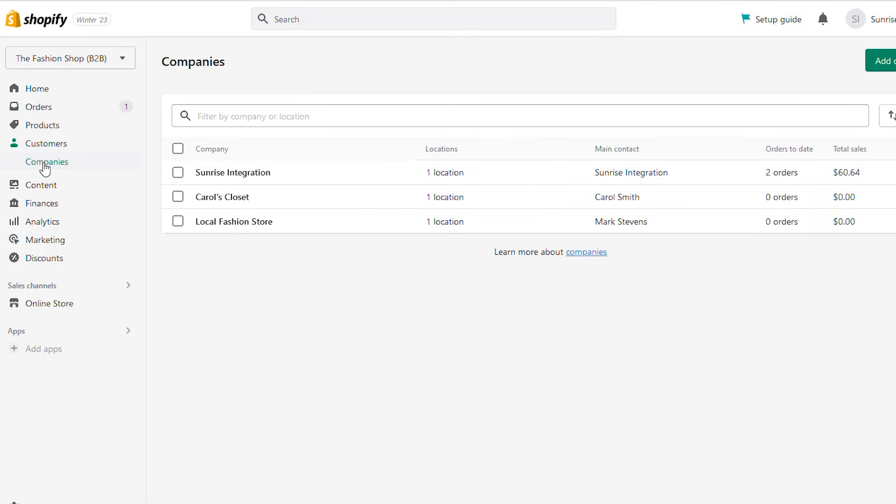
Review Sunrise Integration and its 6515 Sunset Boulevard location, with 2 orders and $60.64 in sales
click(198, 178)
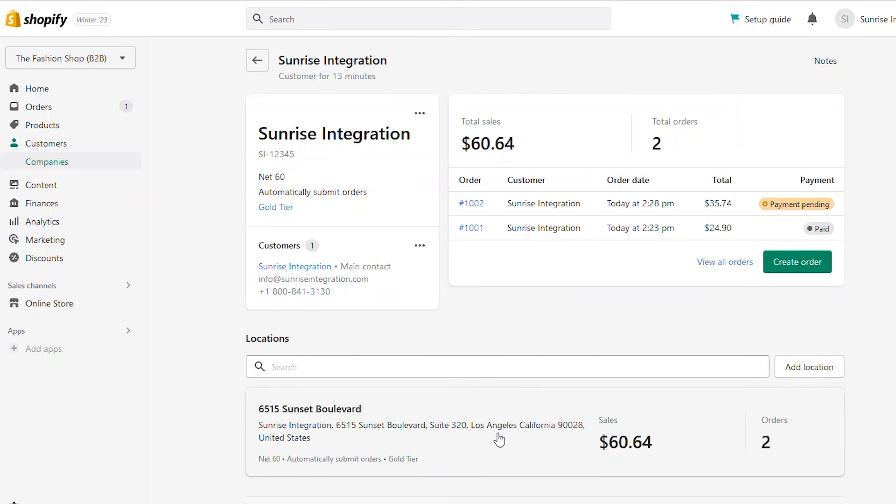
click(504, 438)
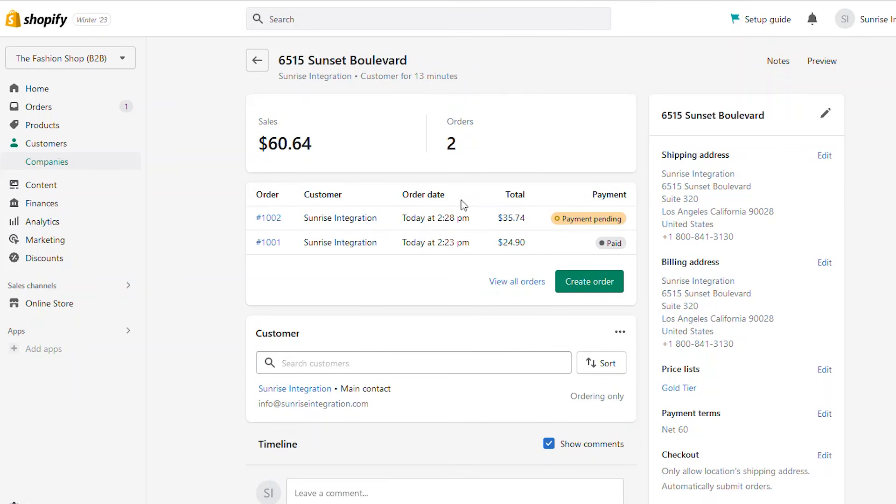
scroll(362, 314, down, 5)
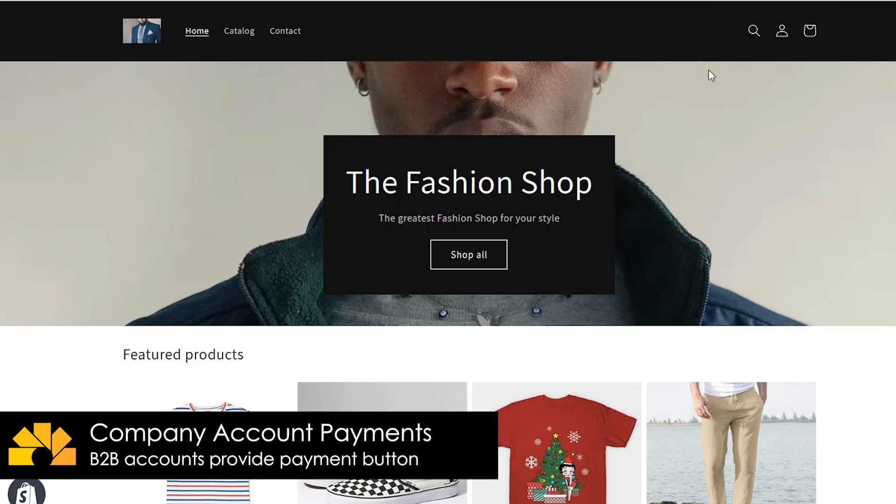
Check the customer account's orders: none pending, orders #1002 and #1001 confirmed
click(782, 34)
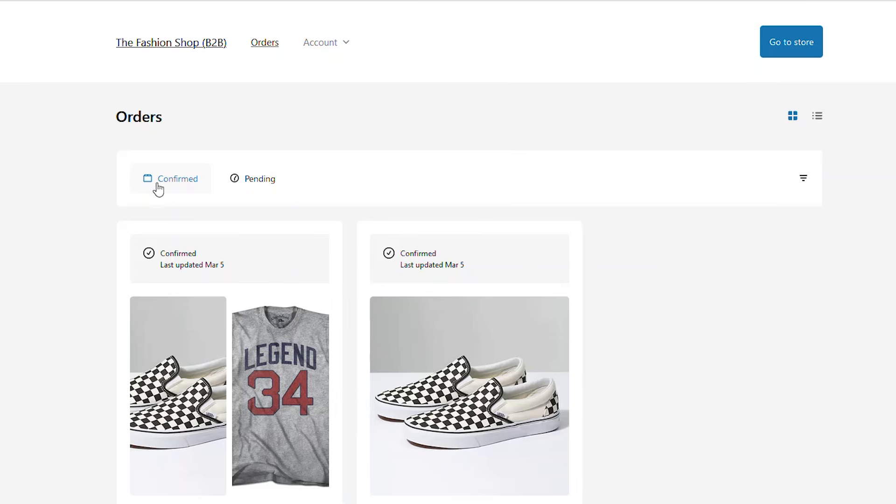
click(266, 184)
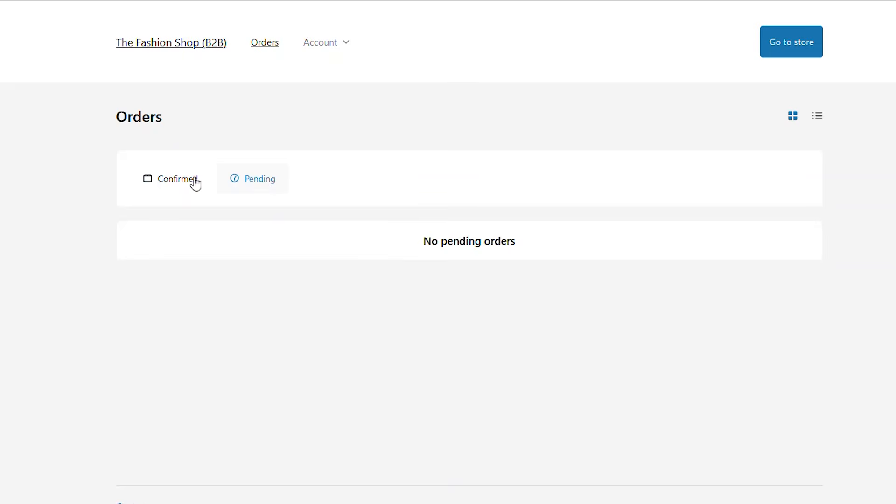
click(177, 181)
scroll(88, 293, down, 3)
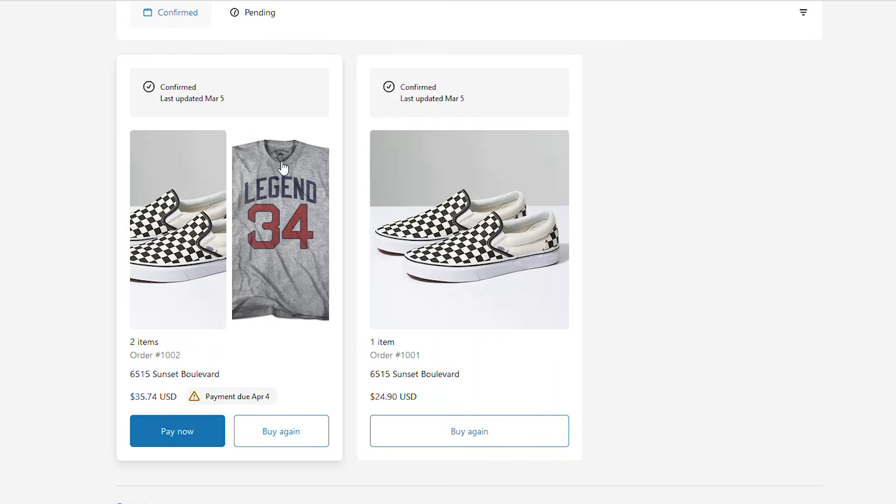
Preview the $35.74 payment checkout for order #1002, then return to the account Orders page
click(164, 439)
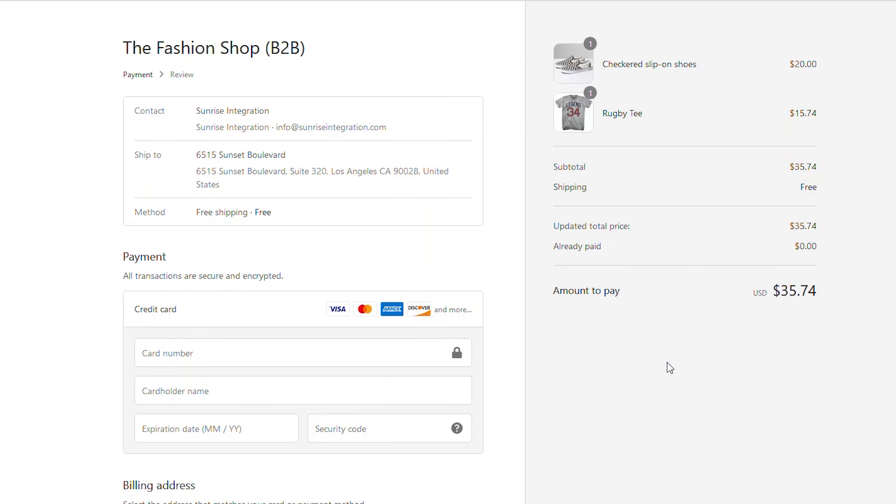
scroll(670, 367, down, 5)
scroll(670, 368, up, 5)
key(alt+Left)
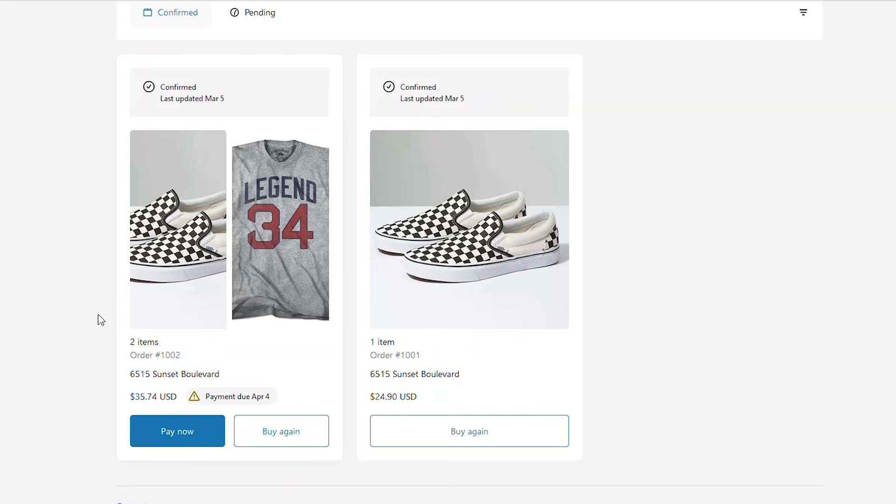
scroll(812, 295, up, 4)
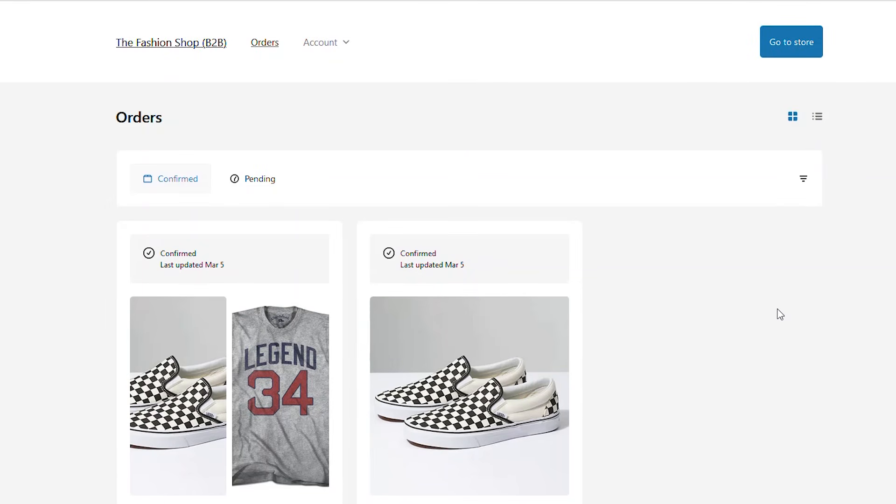
scroll(779, 314, down, 4)
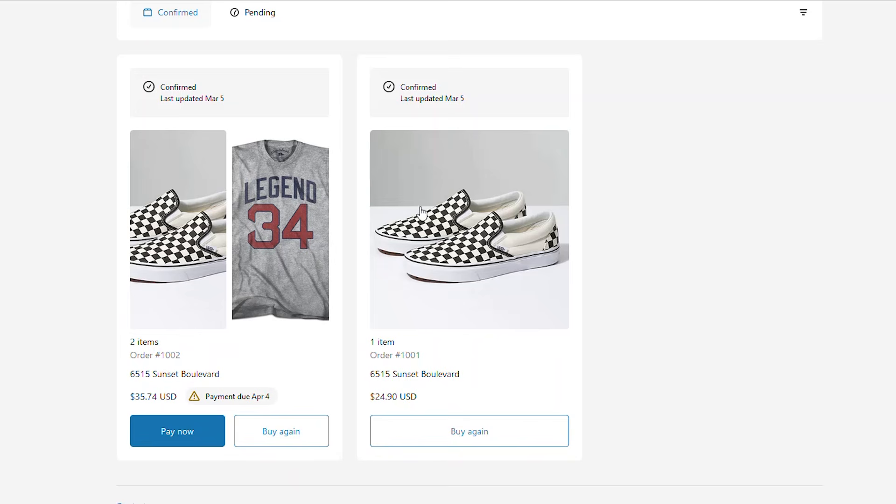
Reorder order #1001's slip-on shoes, remove them from the cart, and log out of the account
click(468, 437)
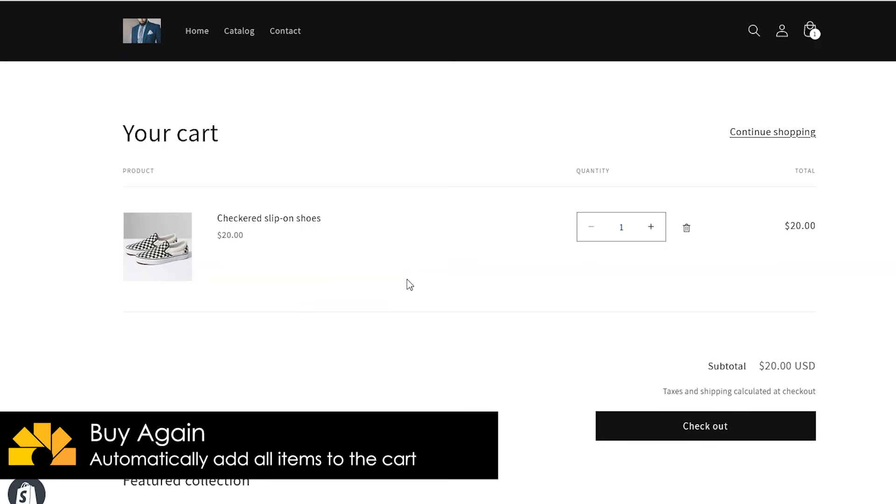
click(685, 227)
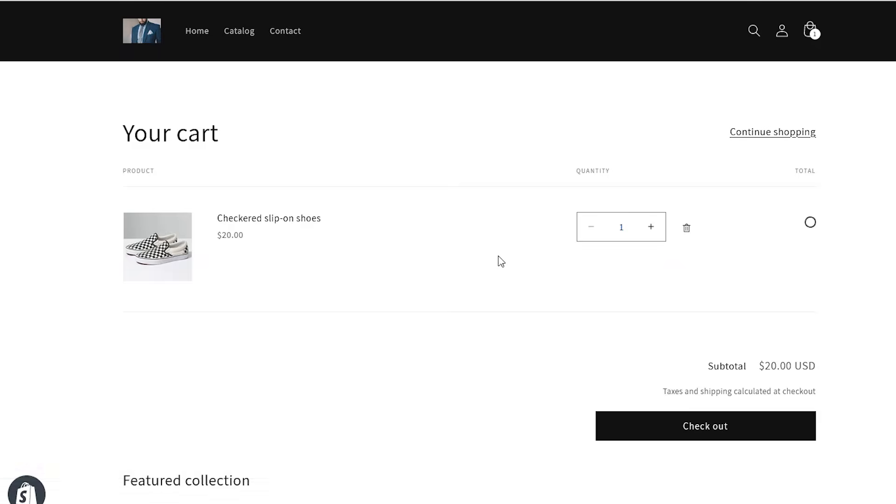
click(782, 33)
click(347, 43)
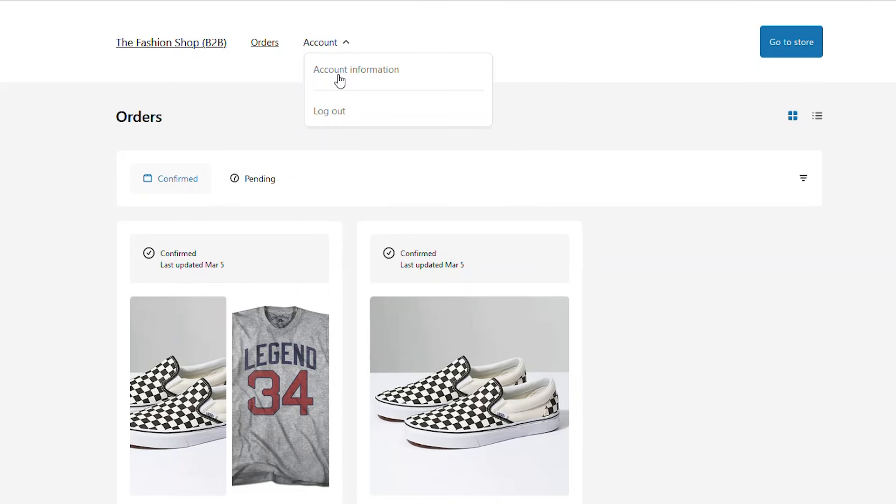
click(331, 111)
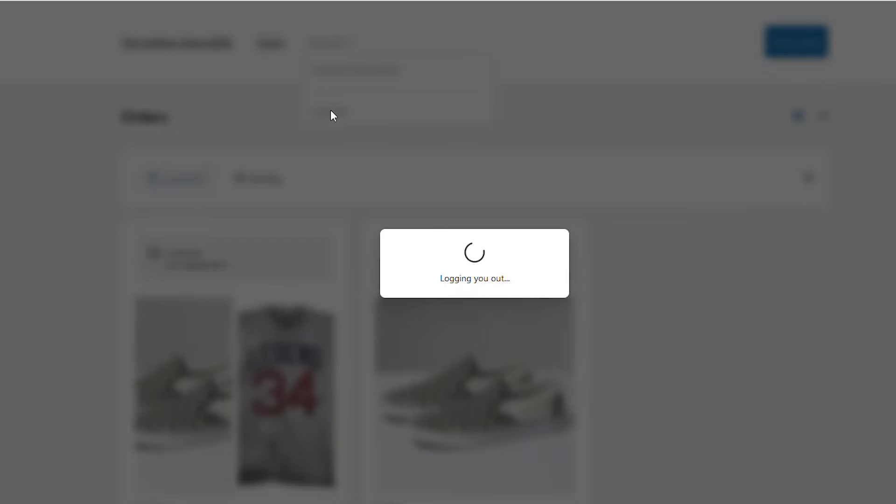